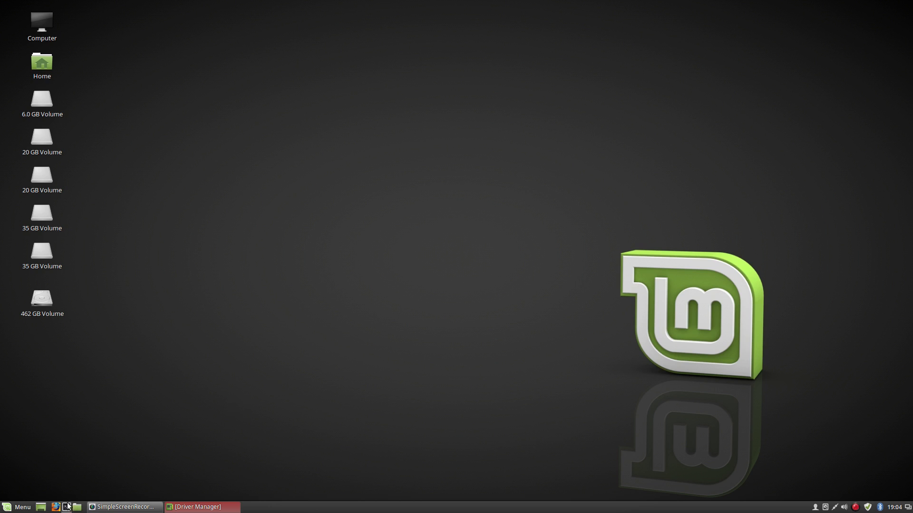
Look at the existing Menu applet, then remove it from the panel via its context options
click(30, 508)
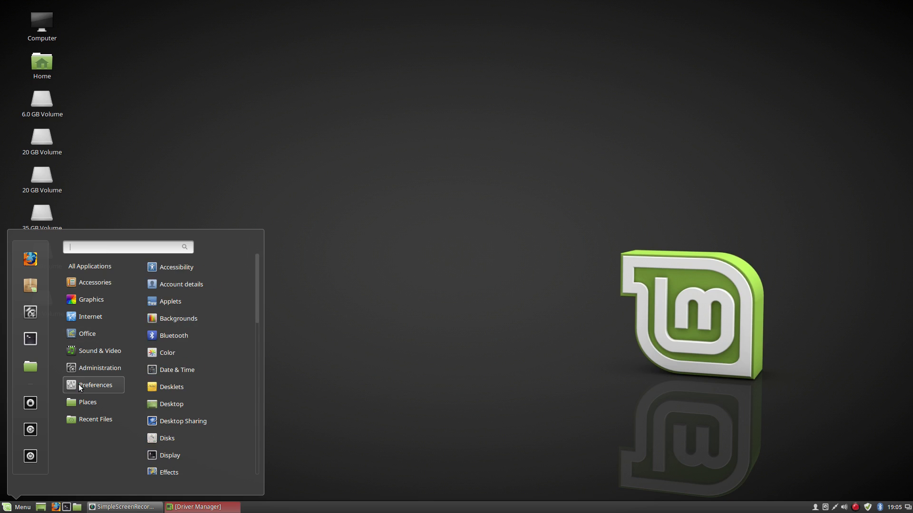
mouse_move(99, 368)
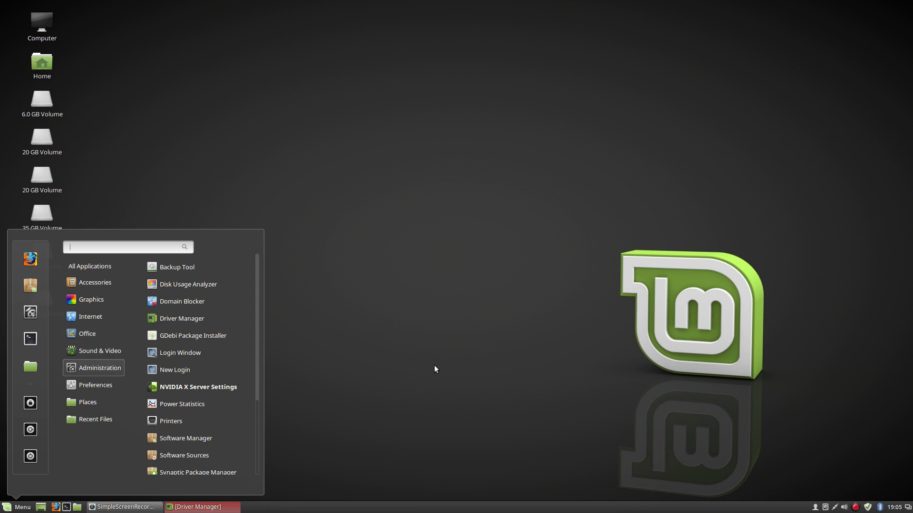
click(410, 367)
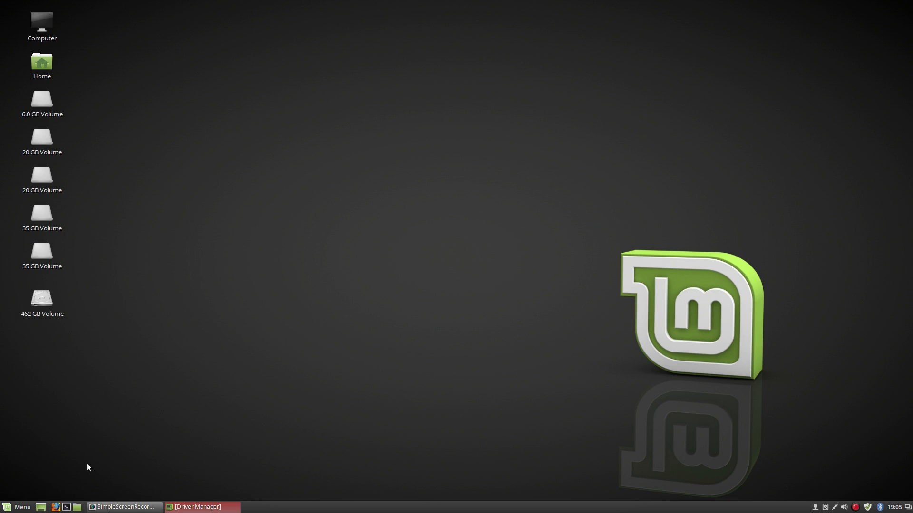
right_click(30, 508)
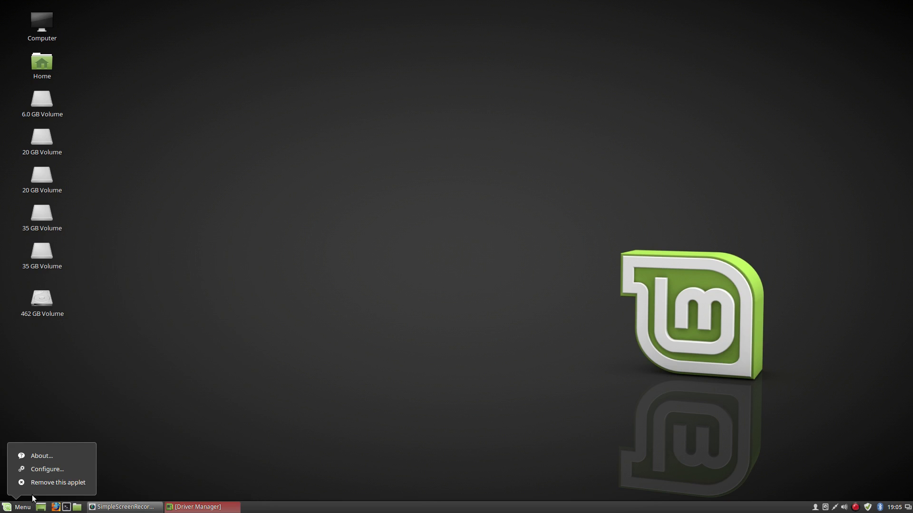
click(39, 488)
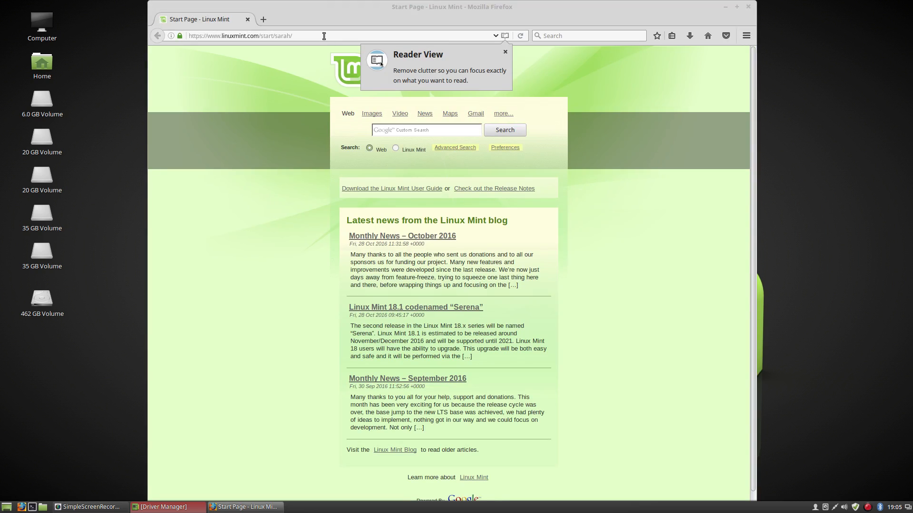
click(324, 36)
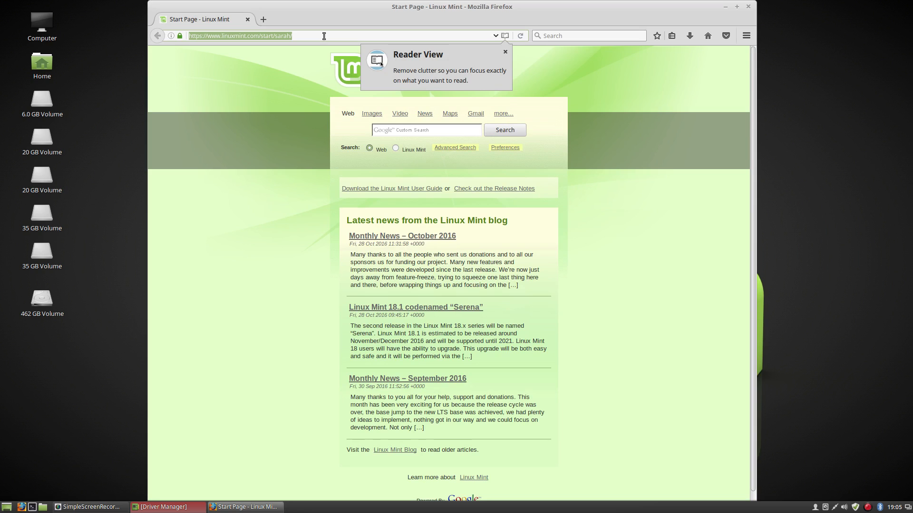
text(Ni)
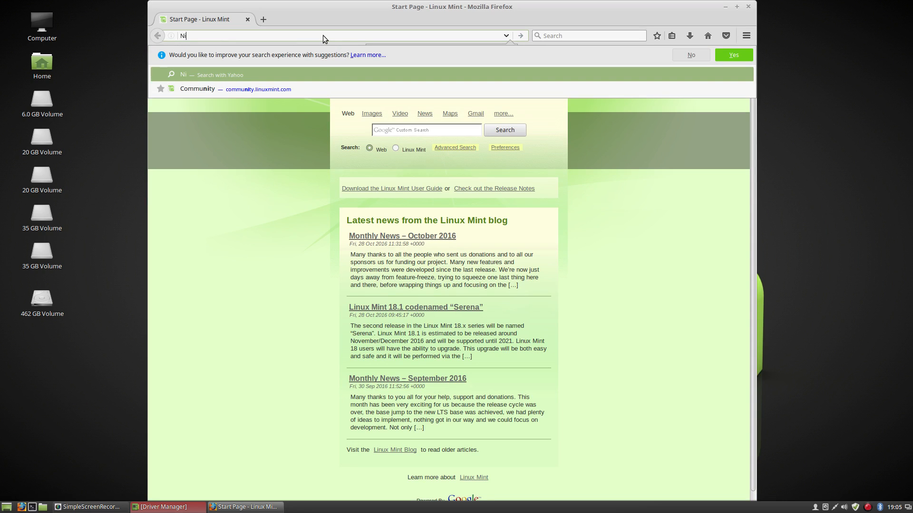
text(kojar)
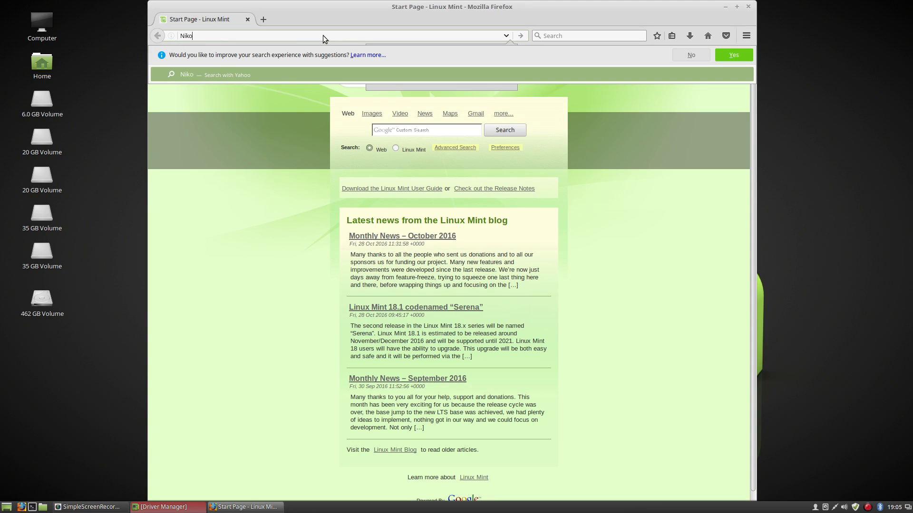
key(BackSpace)
key(BackSpace)
key(BackSpace)
text(krause)
key(Return)
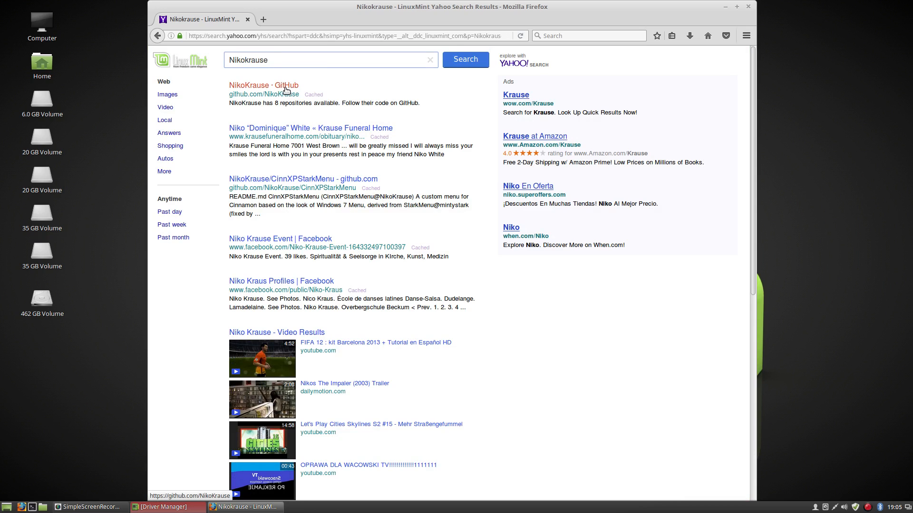
Open the CinnXPStarkMenu repository from the NikoKrause profile and request a ZIP download
click(286, 86)
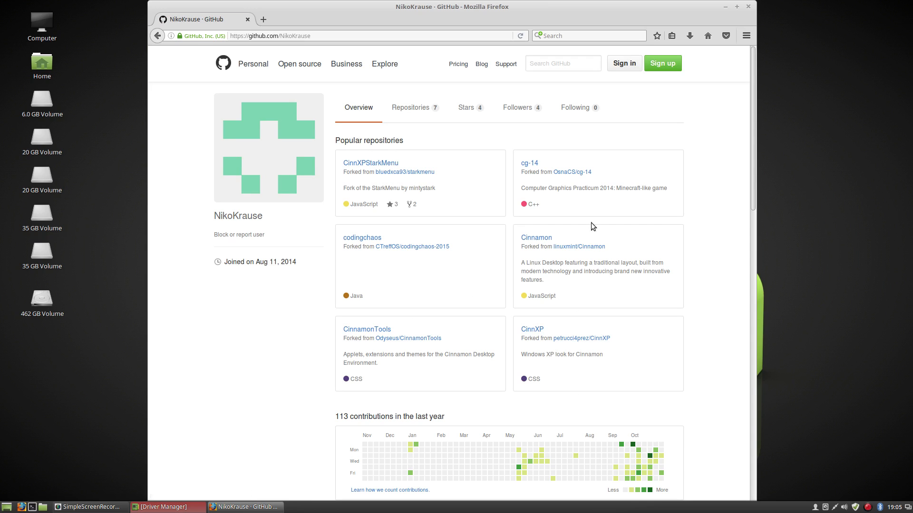
click(348, 165)
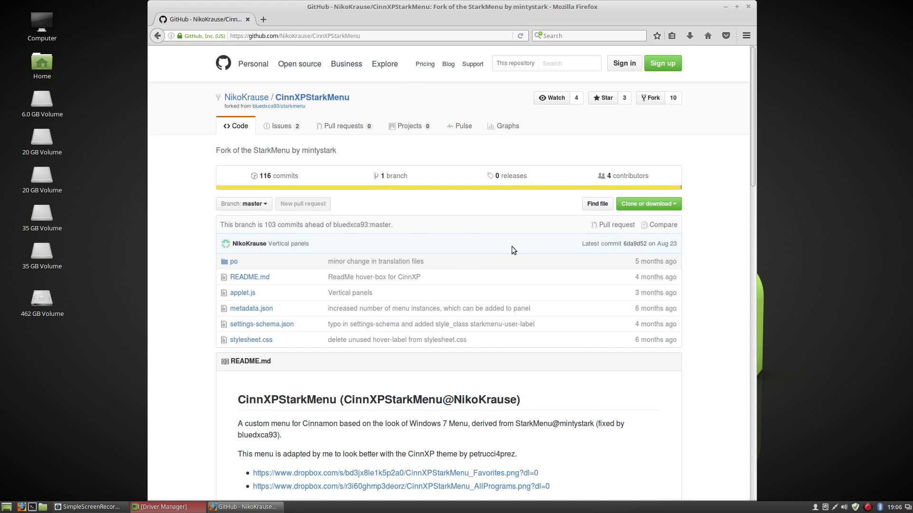
click(639, 205)
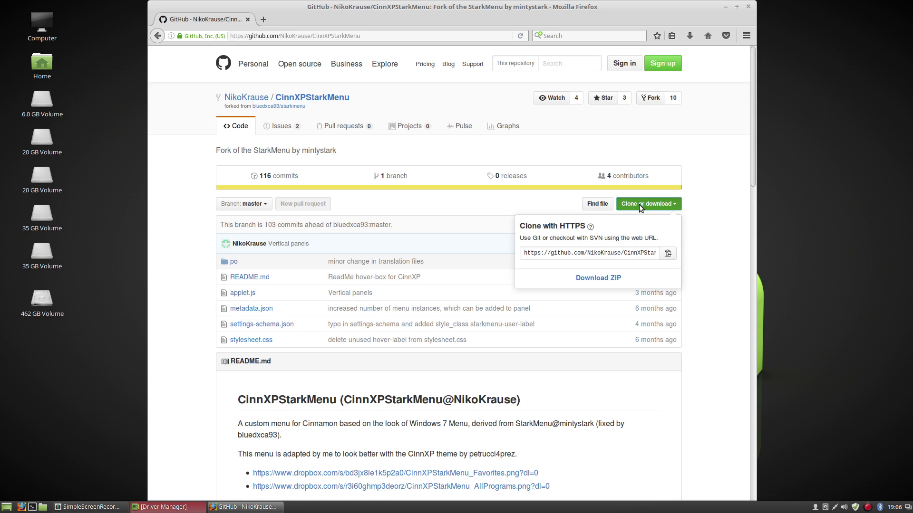
click(597, 278)
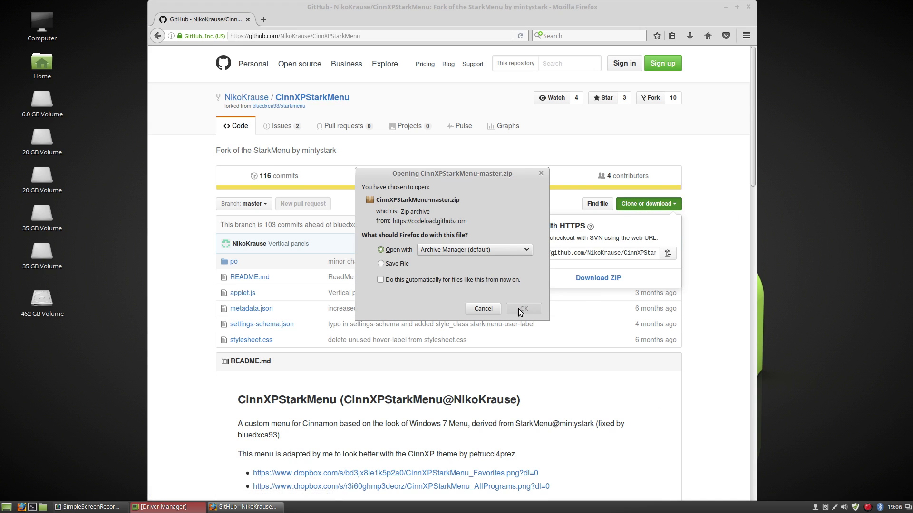
Save CinnXPStarkMenu-master.zip to disk and dismiss the downloads popup
click(381, 264)
click(524, 309)
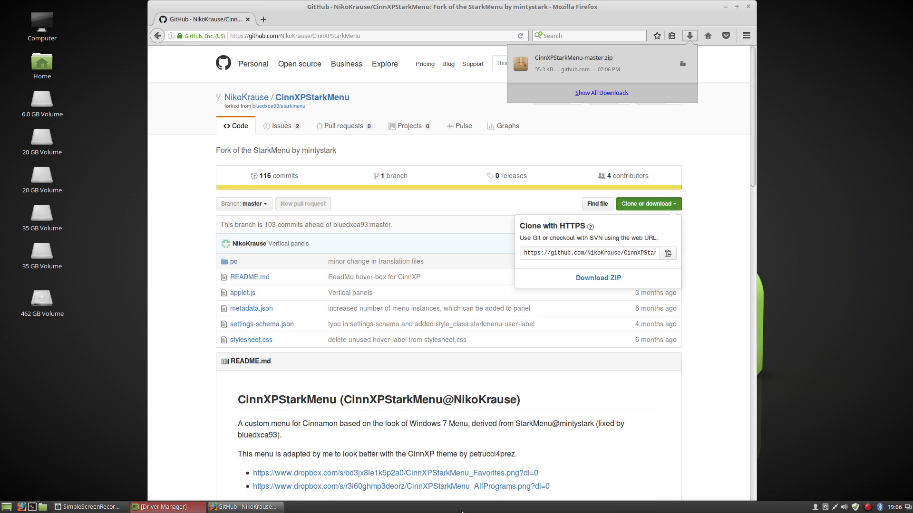
click(478, 488)
right_click(485, 508)
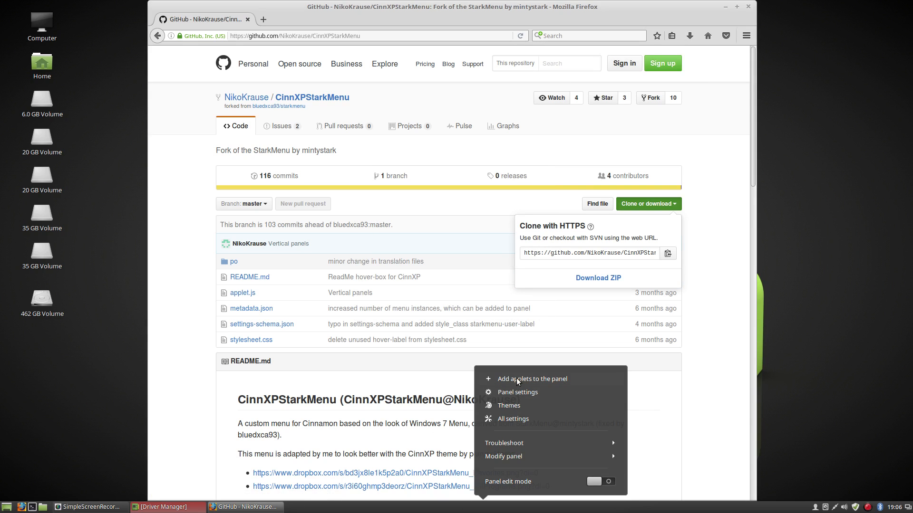
click(518, 380)
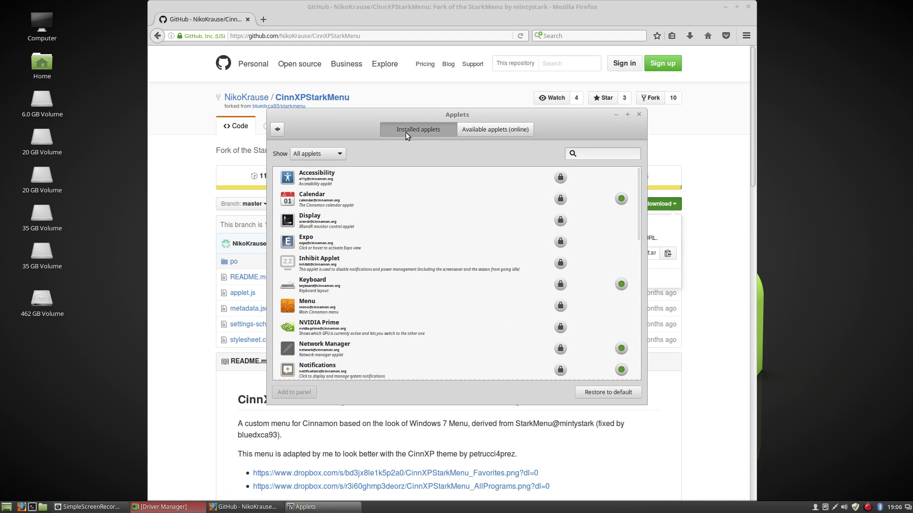
click(495, 130)
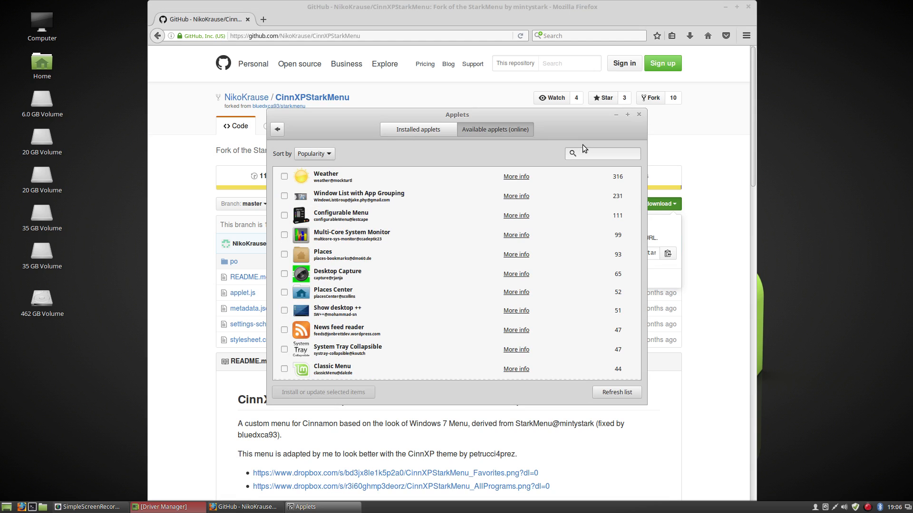
text(menu)
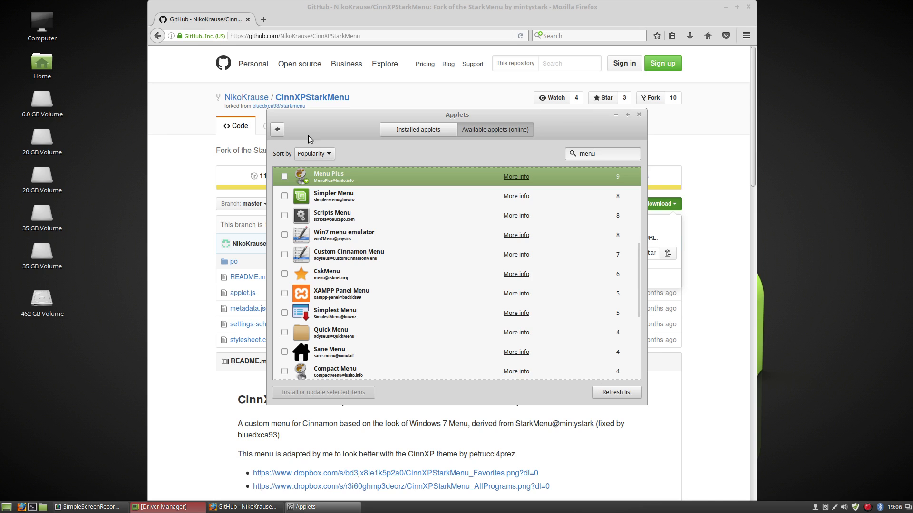
click(277, 128)
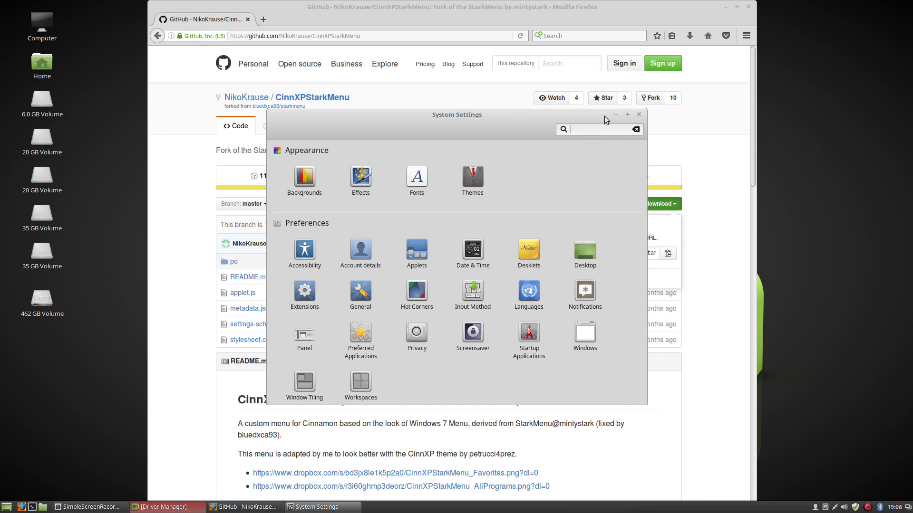
click(639, 116)
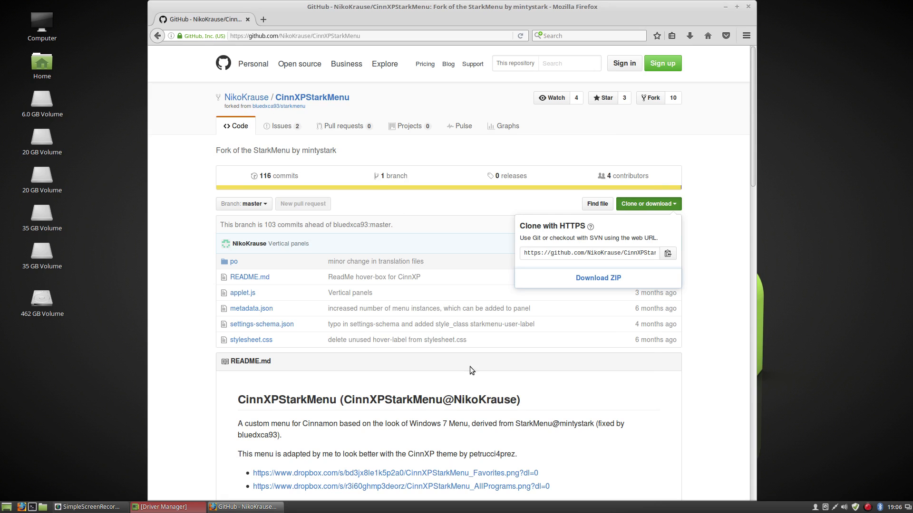
Close the Clone or download popup to reveal the README installation guide
click(741, 346)
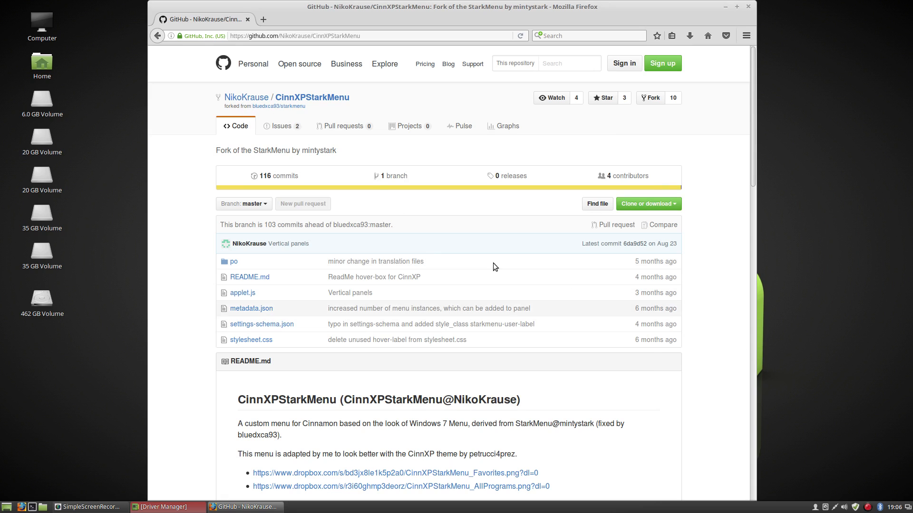
scroll(191, 209, down, 4)
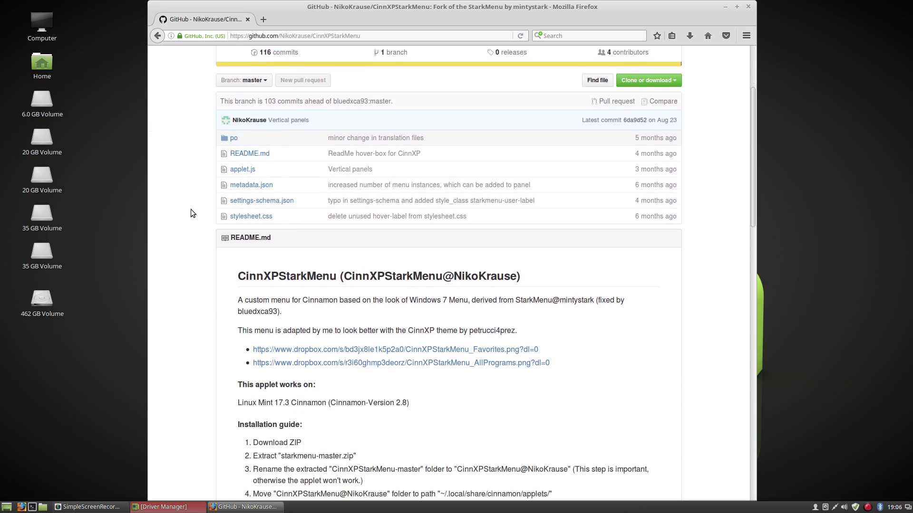
scroll(190, 209, down, 3)
scroll(191, 209, down, 1)
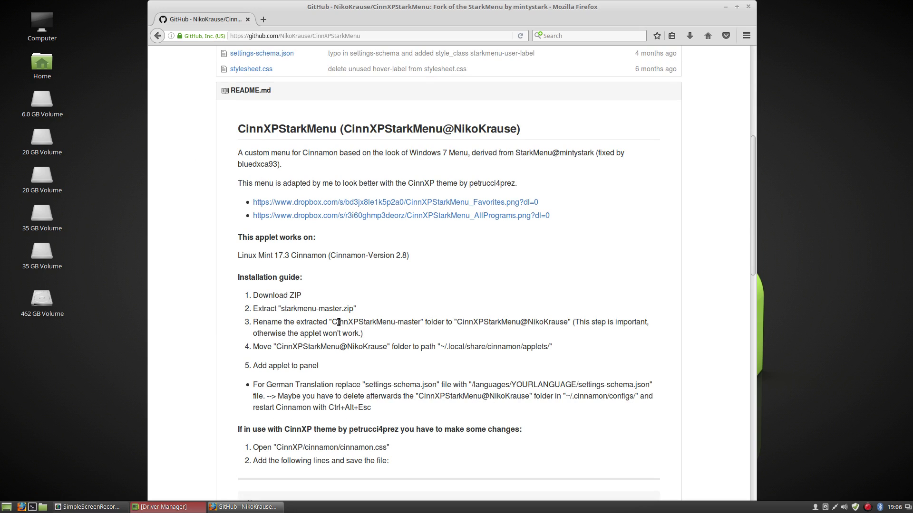
scroll(340, 322, down, 1)
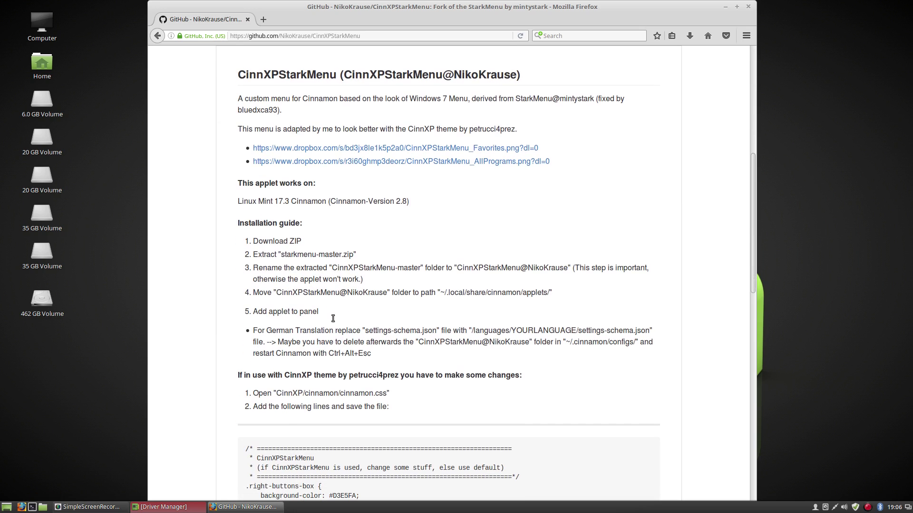
Extract CinnXPStarkMenu-master.zip into the Downloads folder in Nemo
click(43, 507)
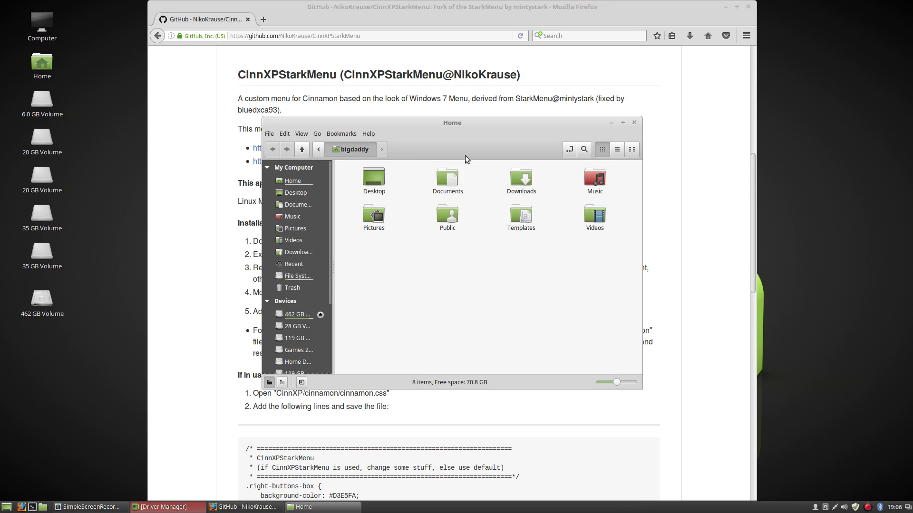
click(298, 252)
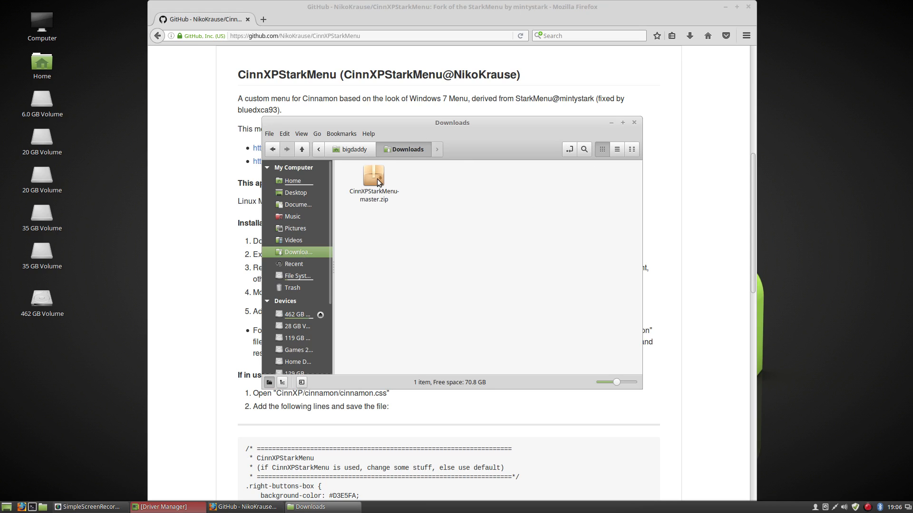
right_click(380, 184)
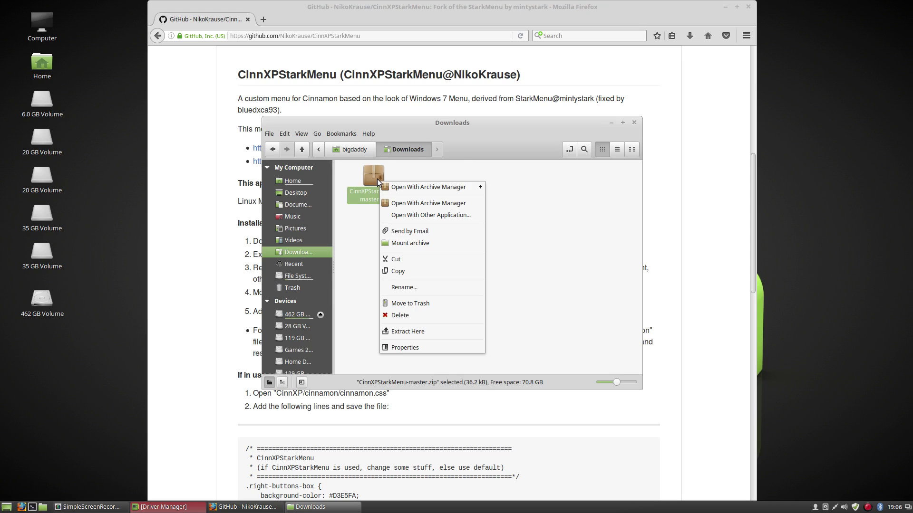
click(405, 330)
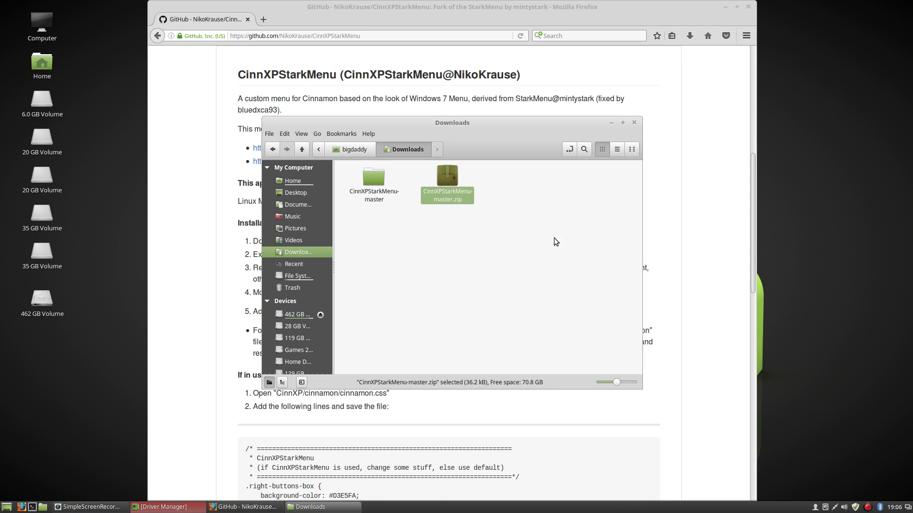
mouse_move(520, 120)
mouse_down()
mouse_move(331, 175)
mouse_move(292, 201)
mouse_up()
Copy the folder name CinnXPStarkMenu@NikoKrause from the installation guide
click(522, 248)
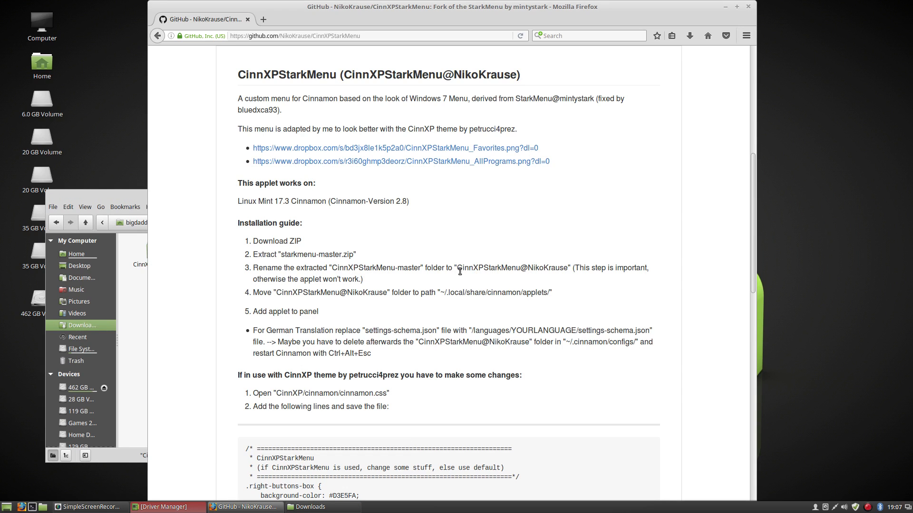
drag(458, 268, 569, 268)
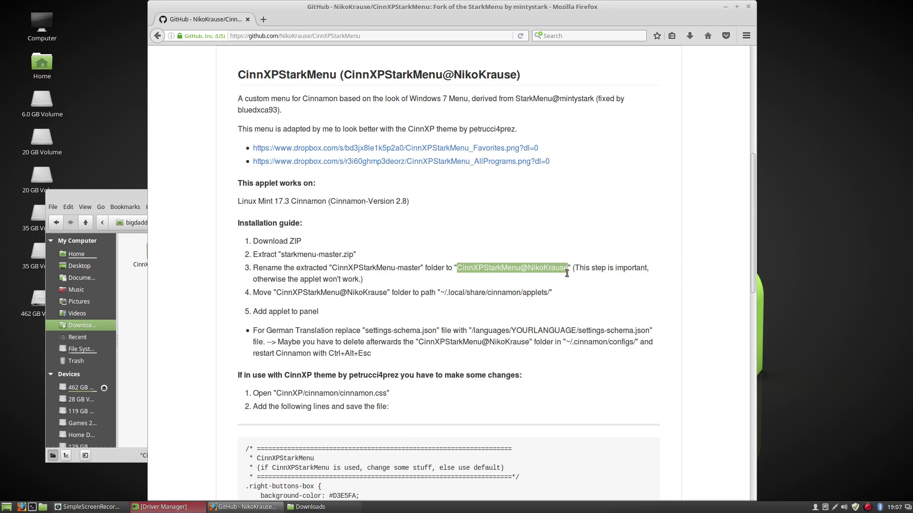
right_click(524, 271)
click(541, 278)
Rename the extracted folder to CinnXPStarkMenu@NikoKrause by pasting the copied name
click(96, 192)
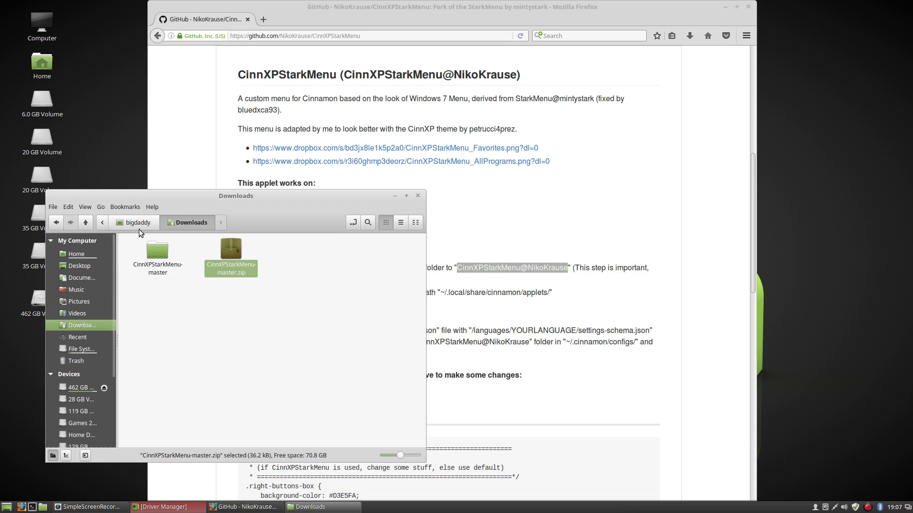
right_click(160, 266)
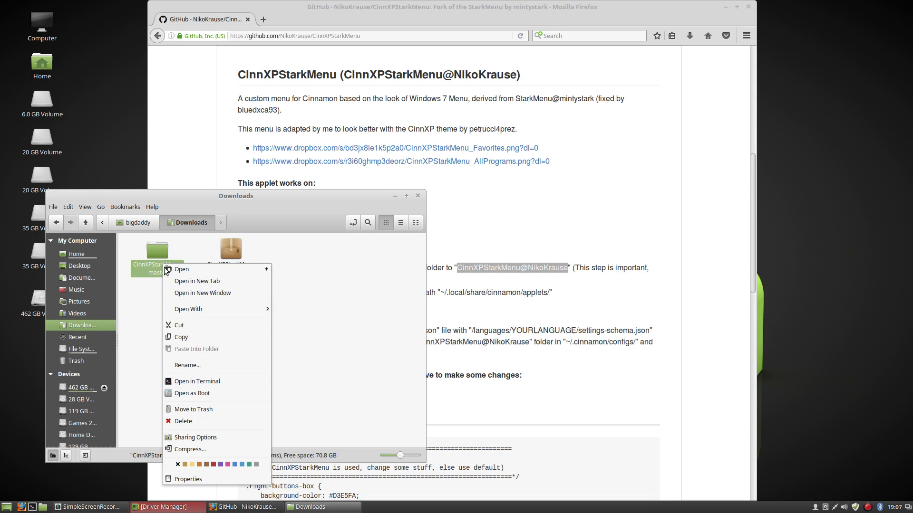
click(205, 364)
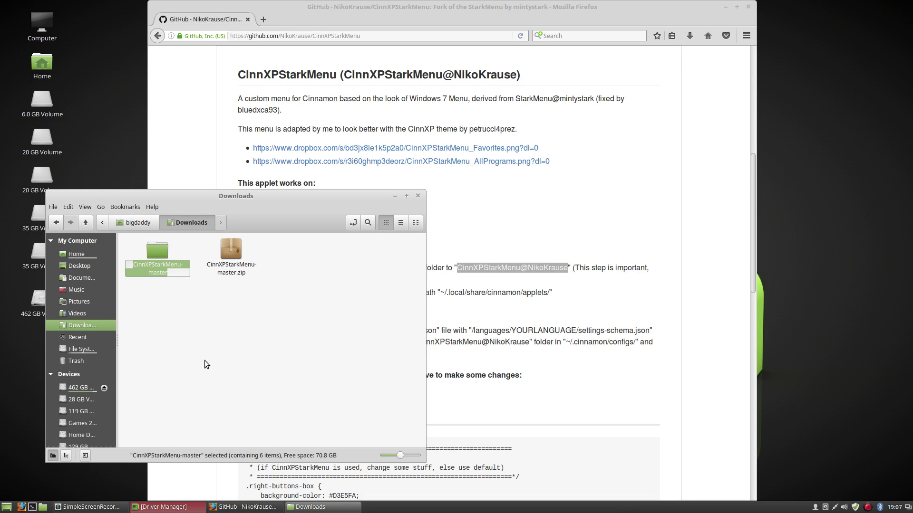
right_click(157, 266)
click(186, 288)
key(Return)
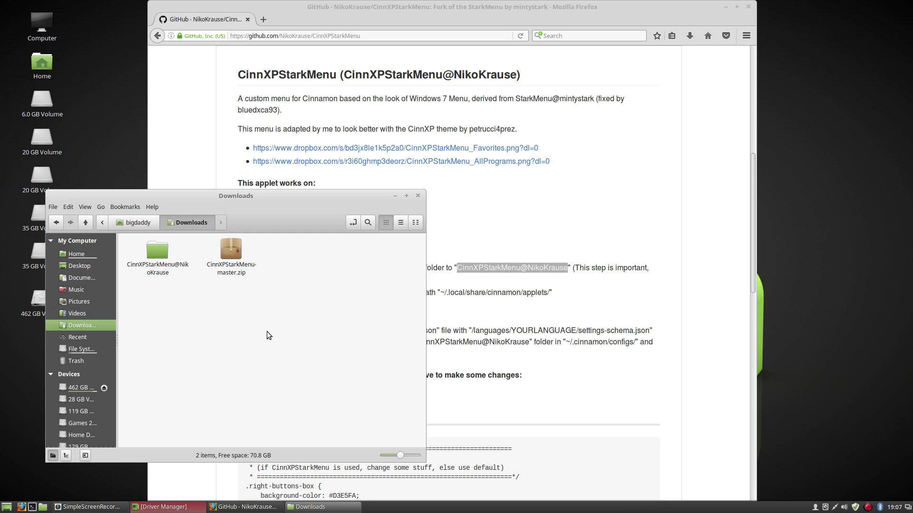
Copy the renamed folder and return to the installation guide
right_click(157, 255)
click(176, 325)
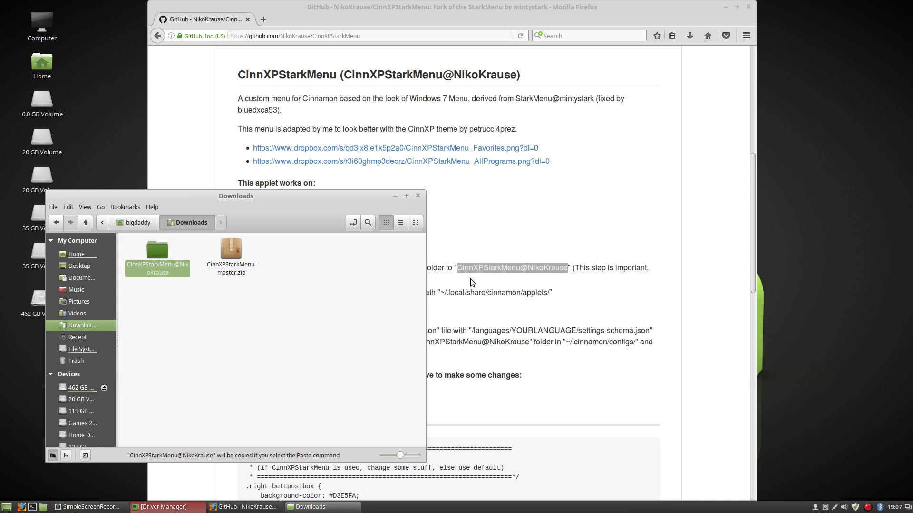
click(464, 301)
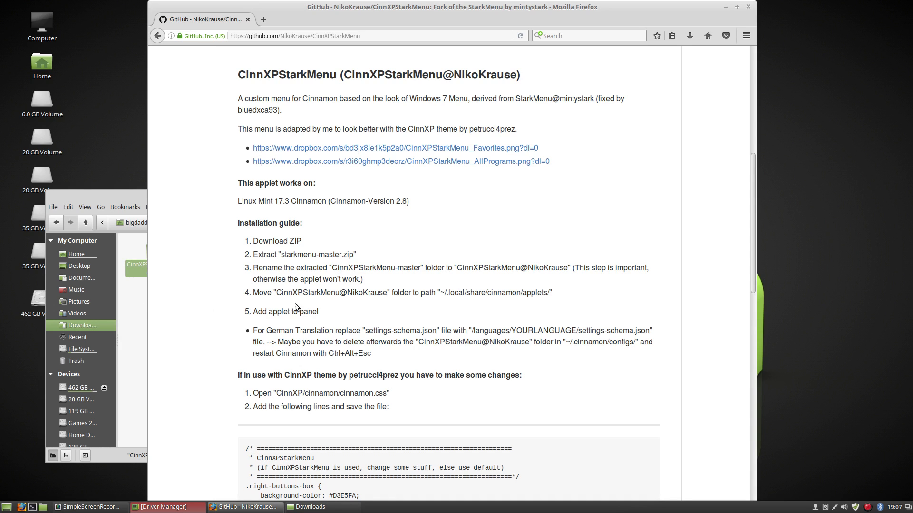
Go to the Home folder in Nemo and show hidden files
click(137, 308)
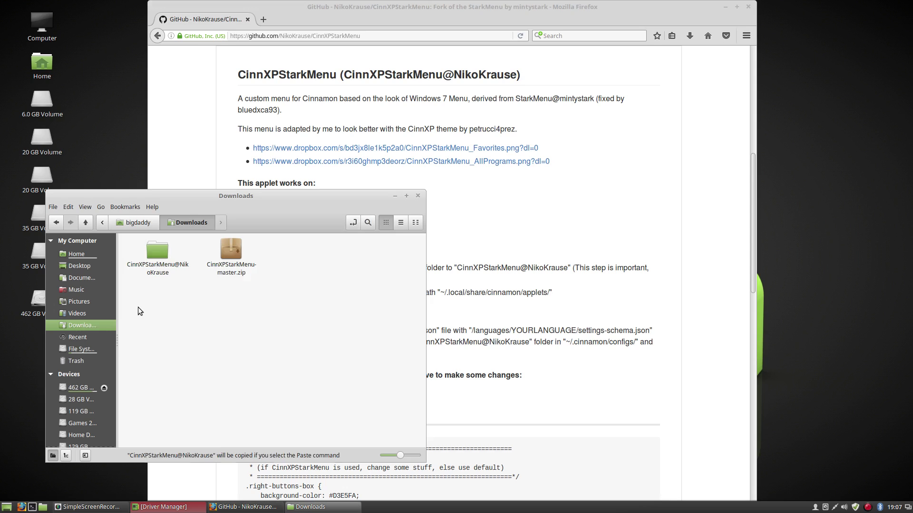
click(90, 251)
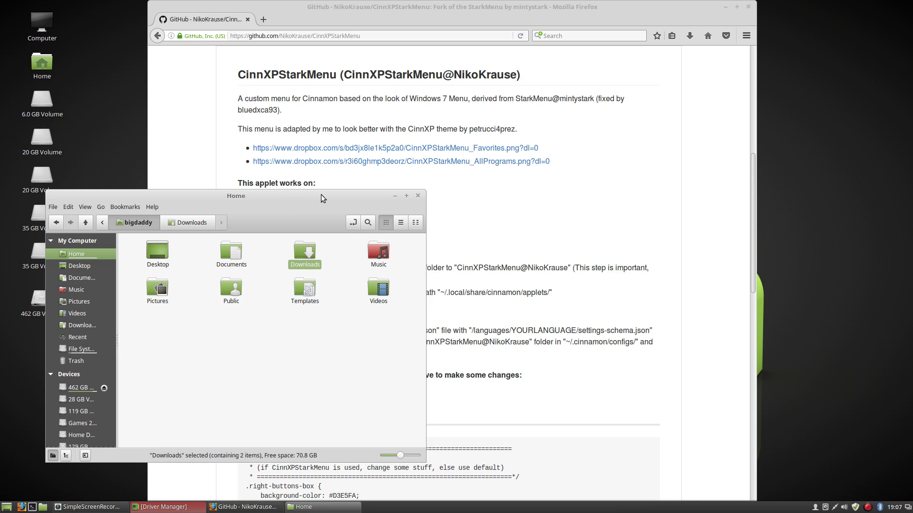
drag(321, 194, 355, 136)
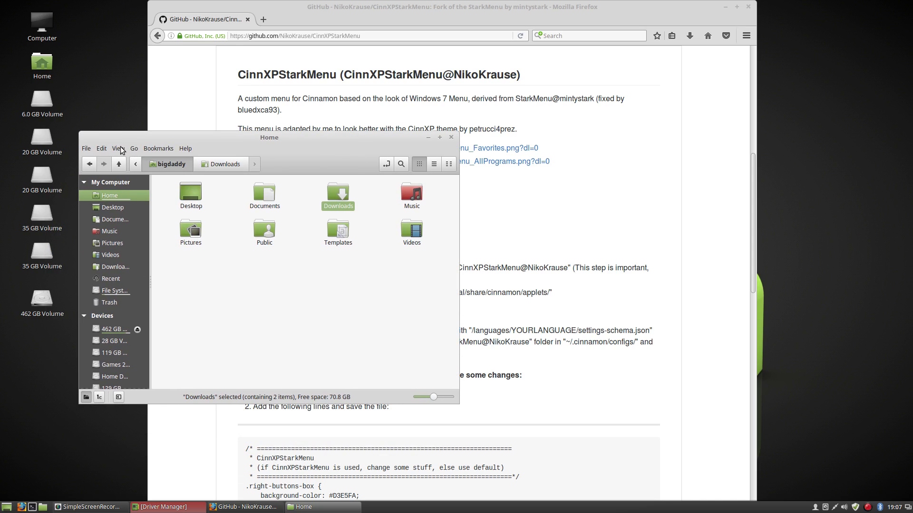
click(119, 149)
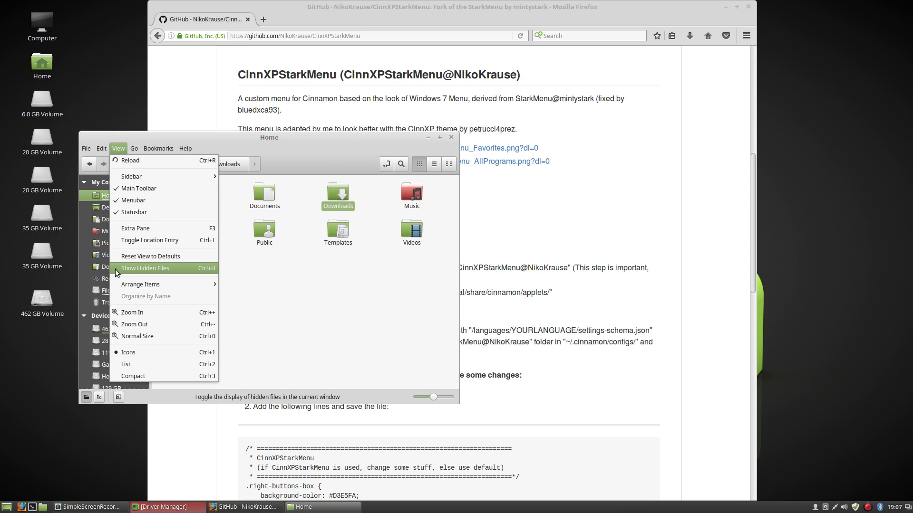
click(143, 269)
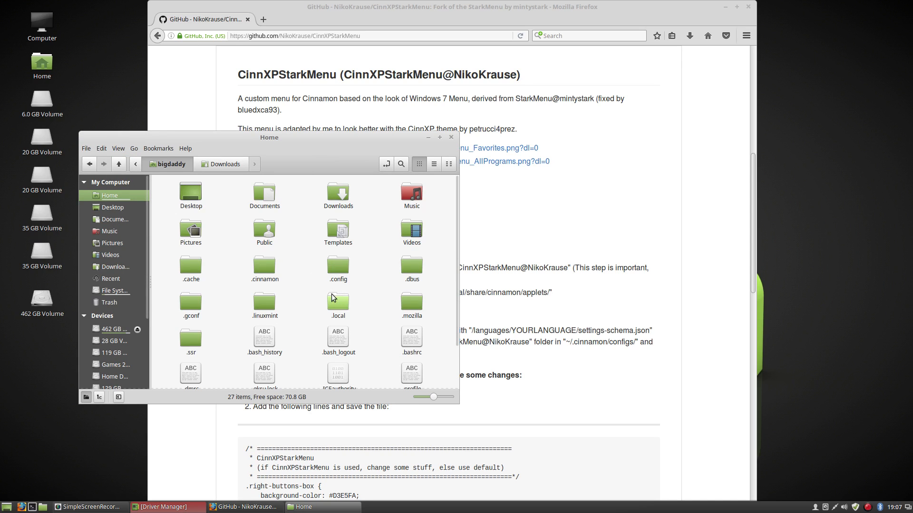
Paste the folder into ~/.local/share/cinnamon/applets and close the file manager
double_click(343, 316)
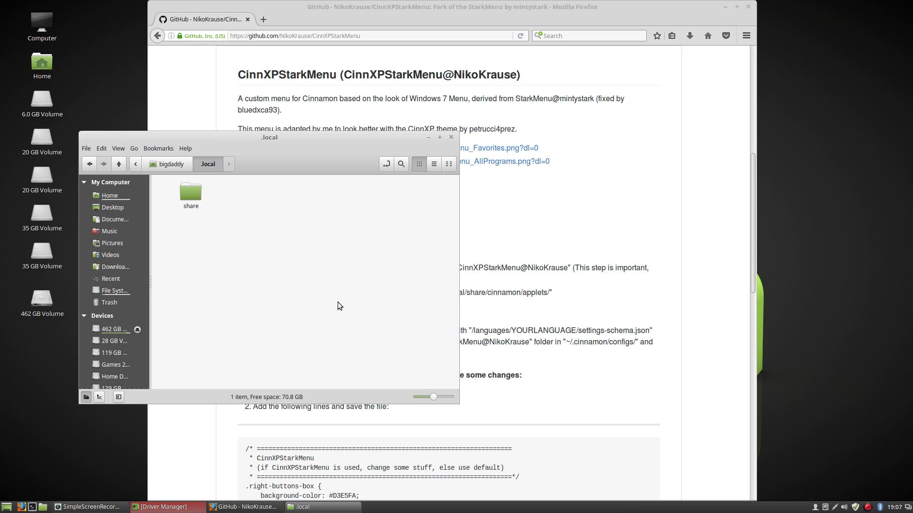
double_click(190, 196)
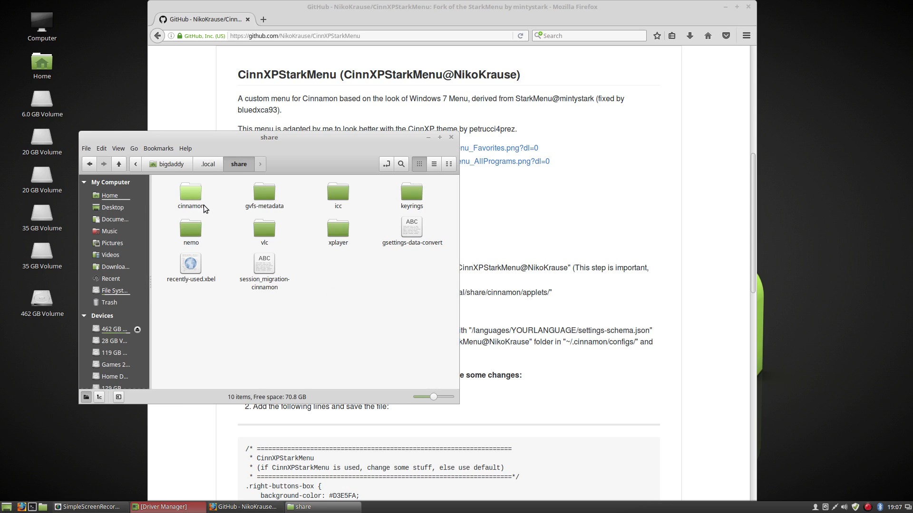
double_click(197, 200)
double_click(193, 196)
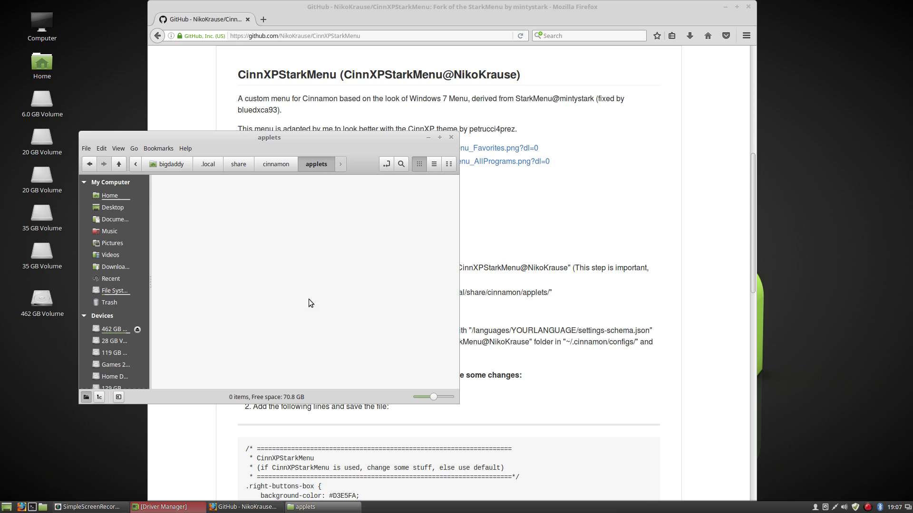
right_click(227, 210)
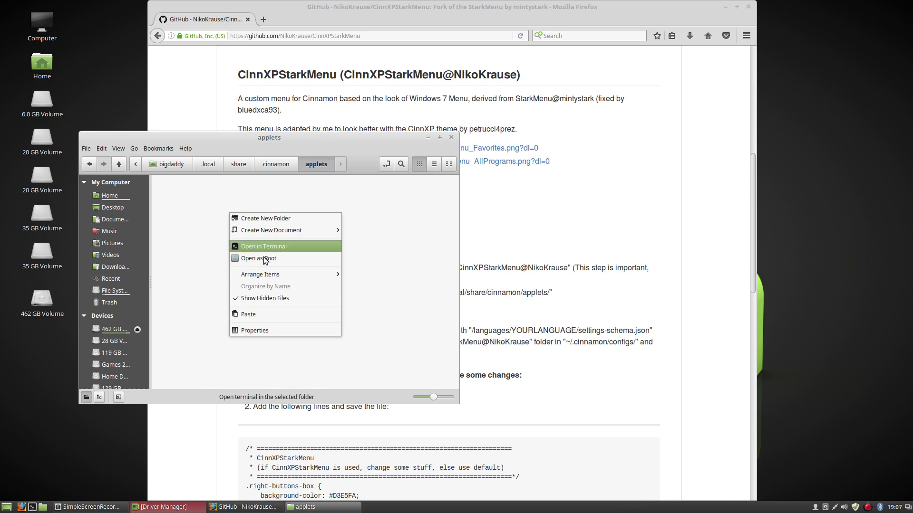
click(261, 312)
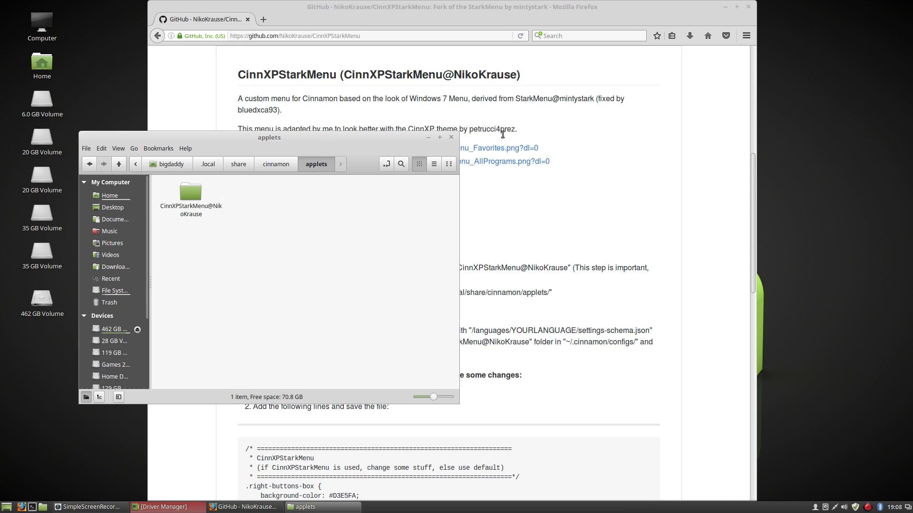
click(452, 139)
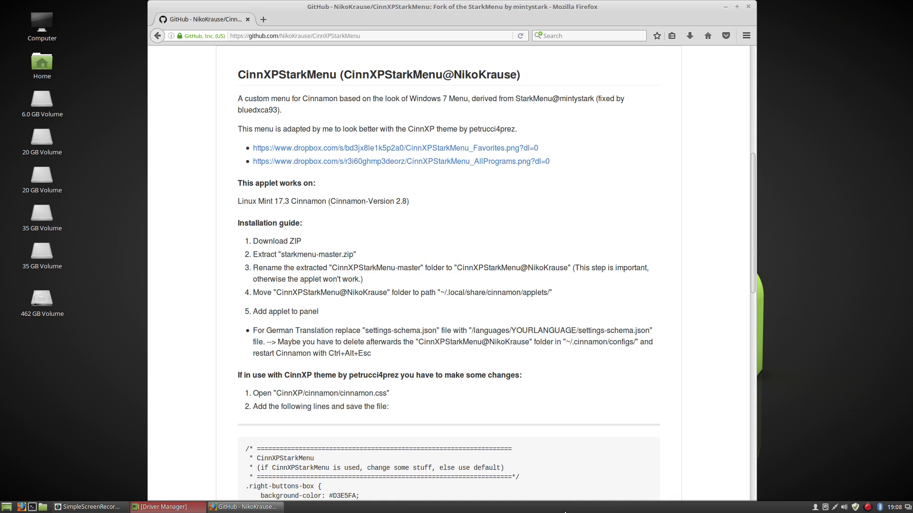
Add the CinnXPStarkMenu applet to the panel from the Applets dialog and close it
right_click(547, 511)
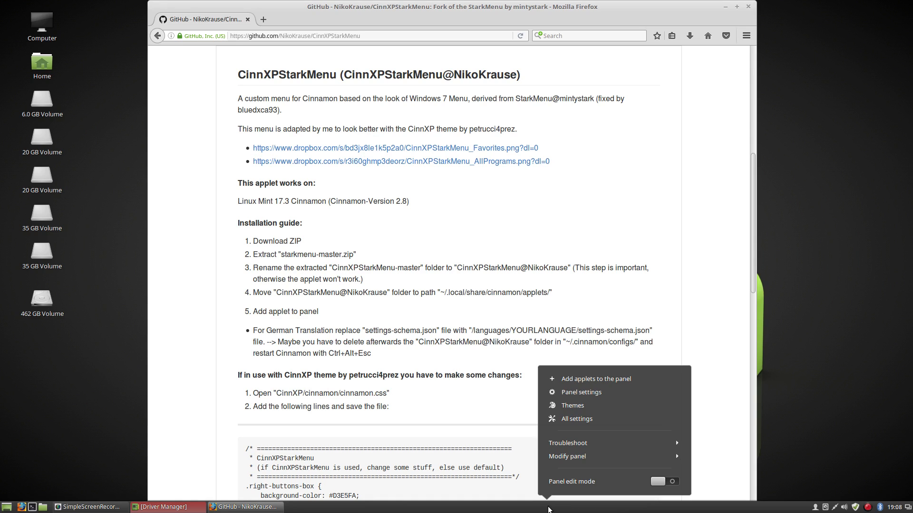
click(579, 381)
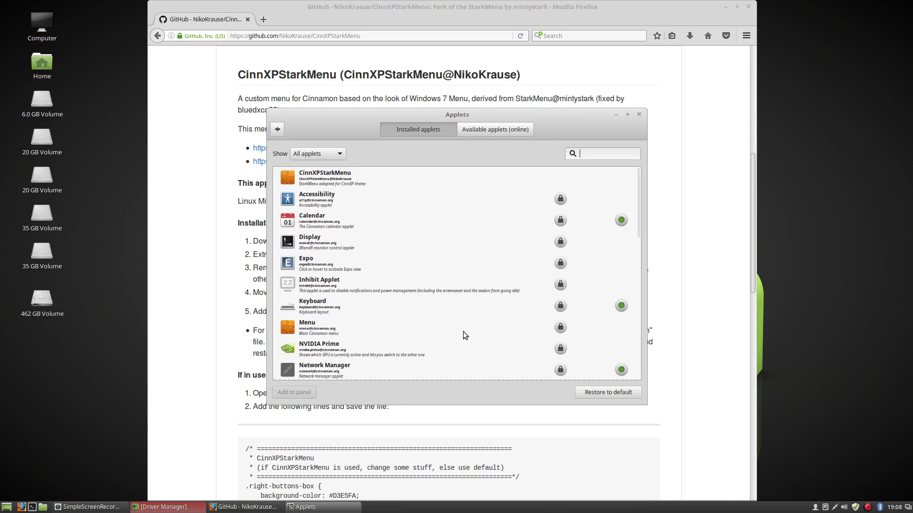
click(351, 177)
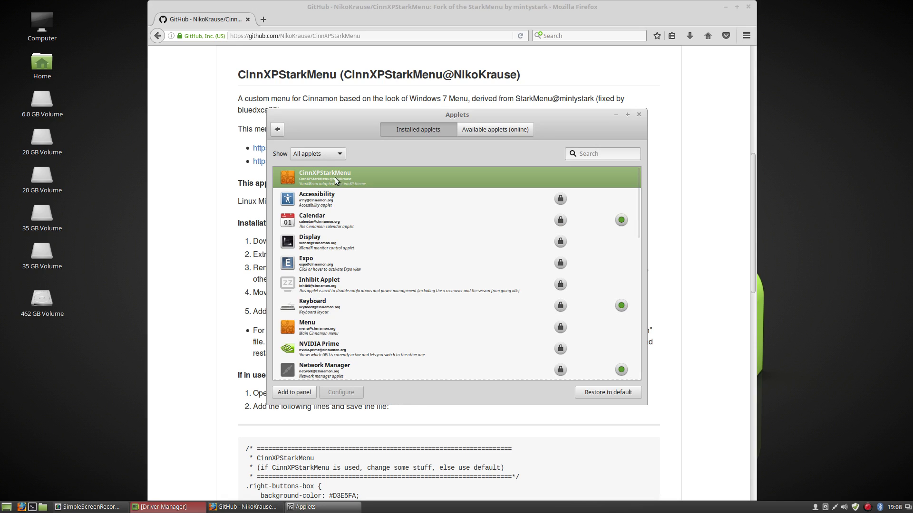
click(301, 394)
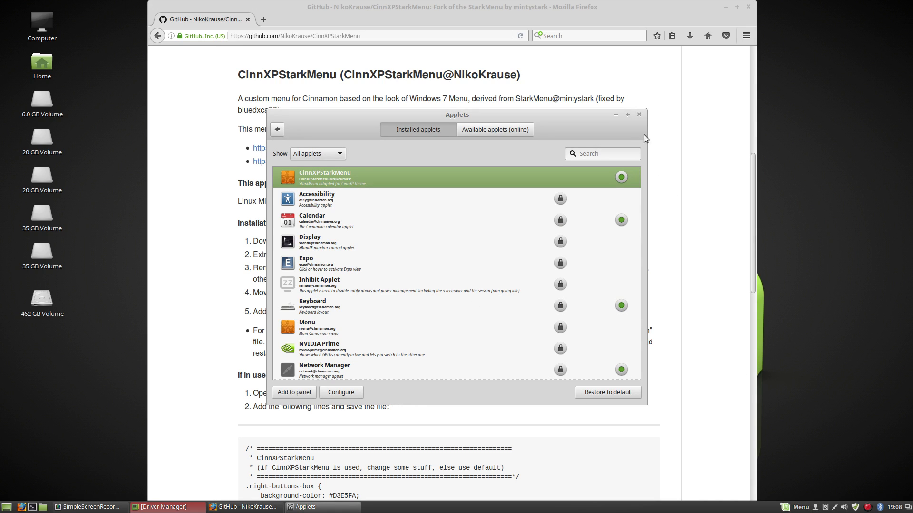
click(639, 114)
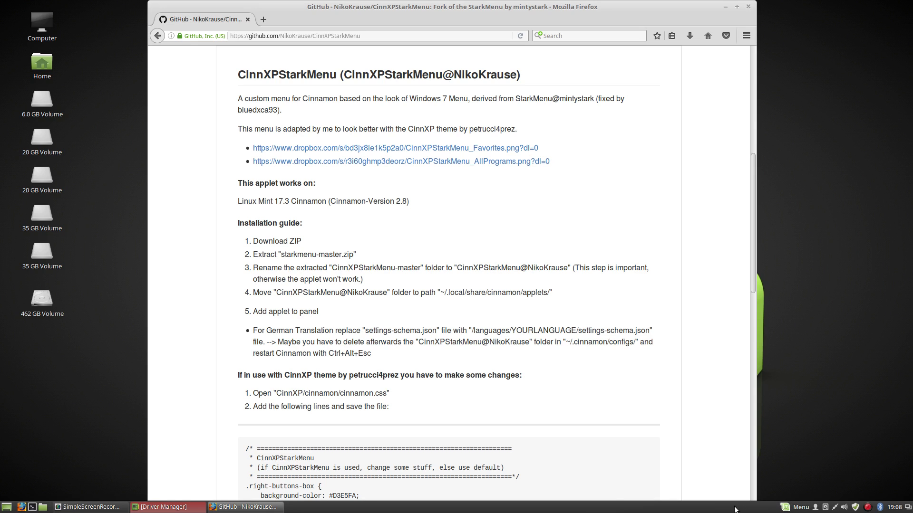
In panel edit mode, drag the menu applet to the panel's far left, then leave edit mode
right_click(715, 509)
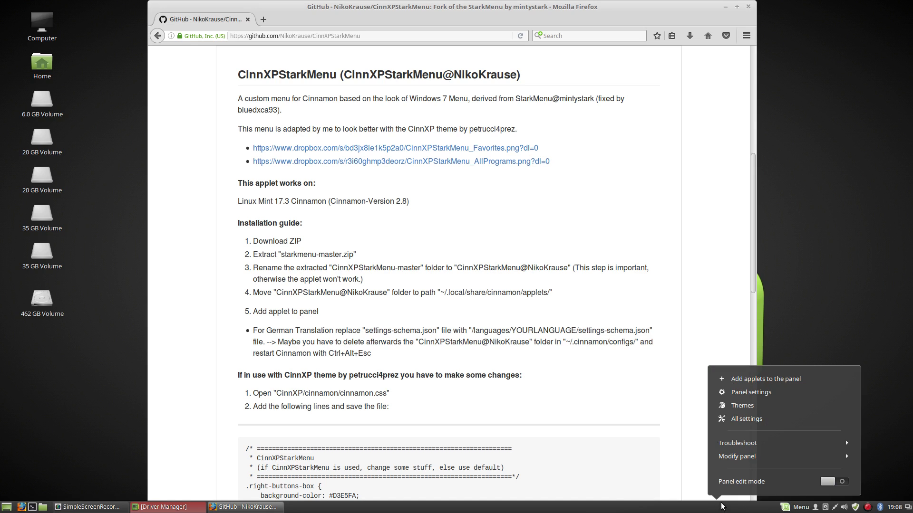
click(840, 482)
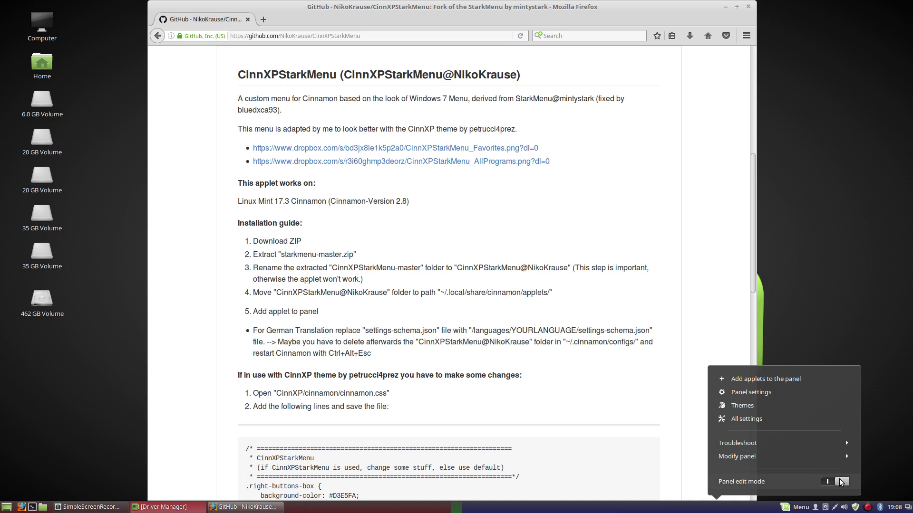
click(674, 476)
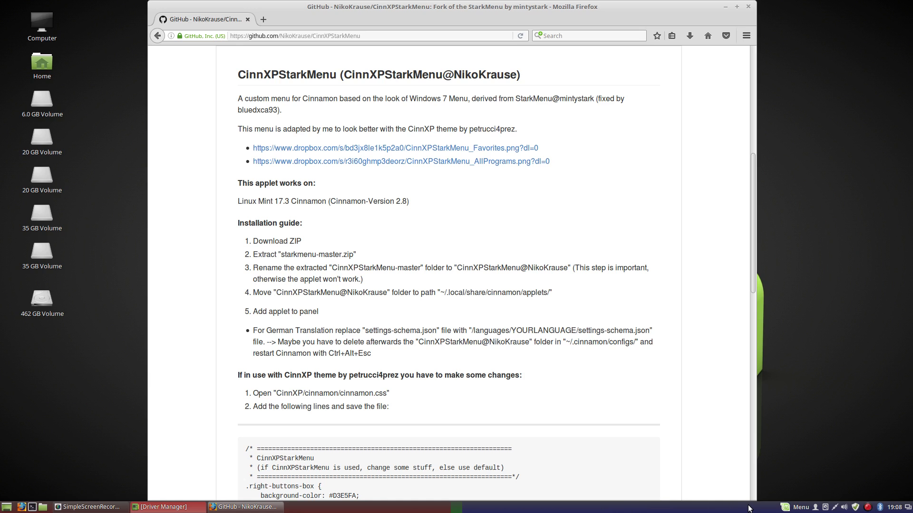
drag(800, 508, 11, 509)
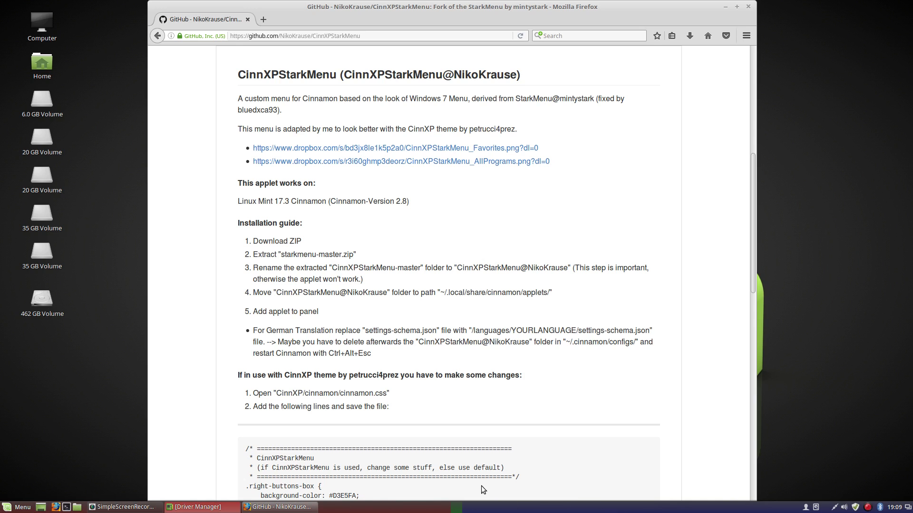
right_click(610, 510)
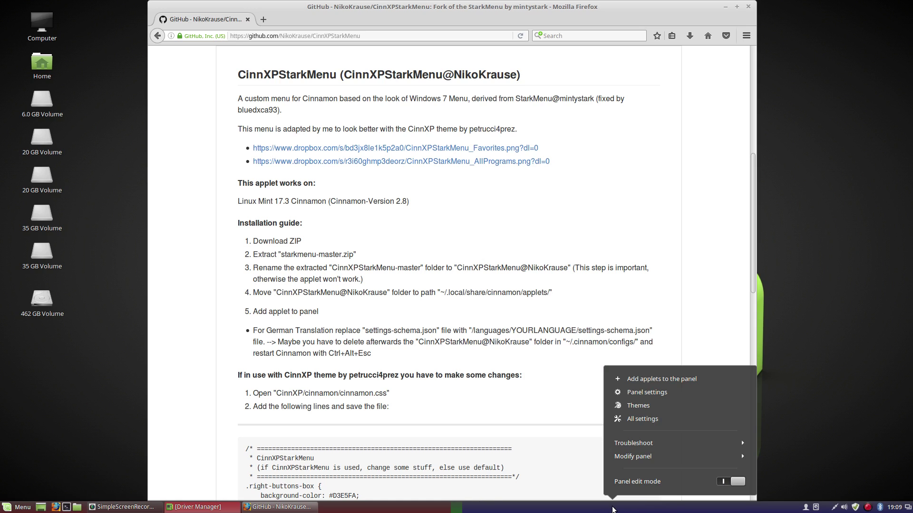
click(722, 482)
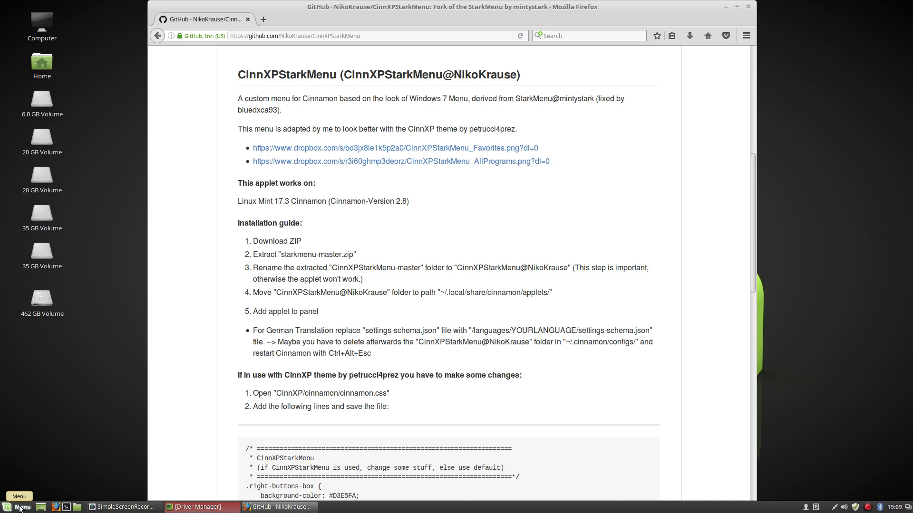
Minimize Firefox and reopen the CinnXPStarkMenu over the bare desktop
click(22, 507)
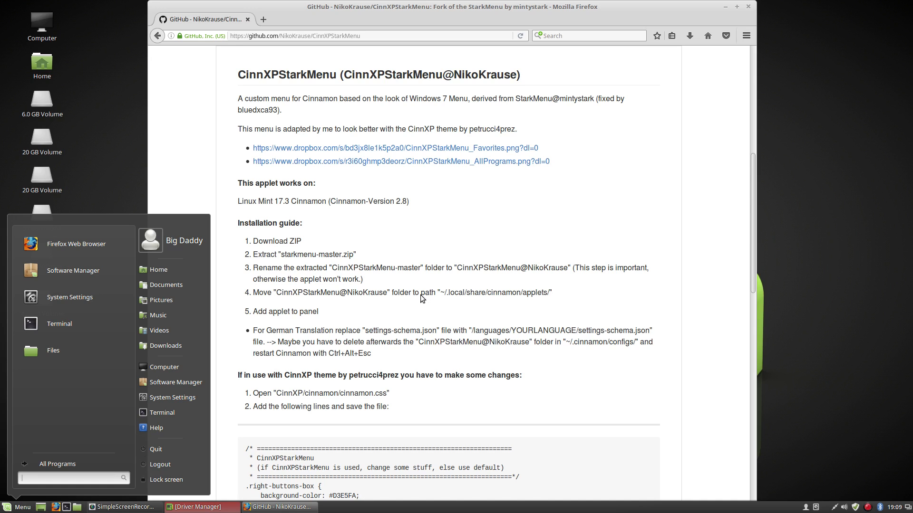
click(726, 10)
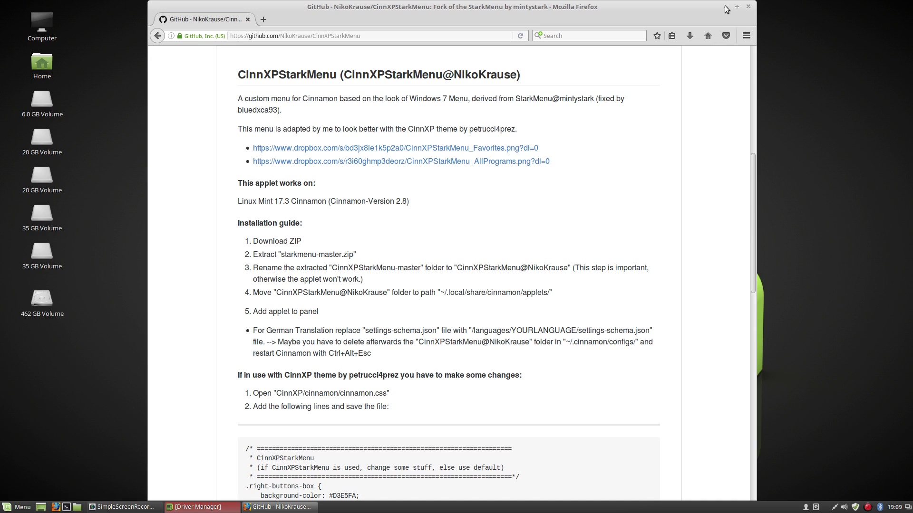
click(726, 11)
click(21, 507)
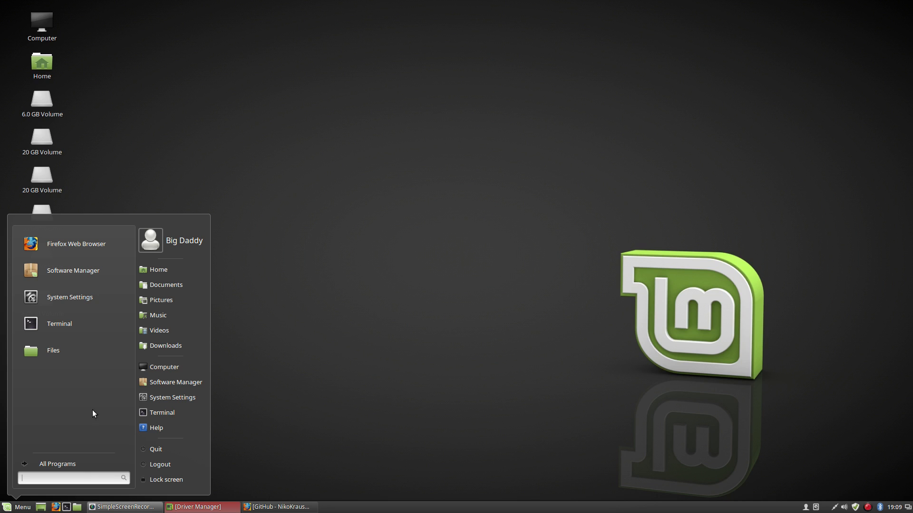
Open the CinnXPStarkMenu configuration and preview the current layout
right_click(7, 507)
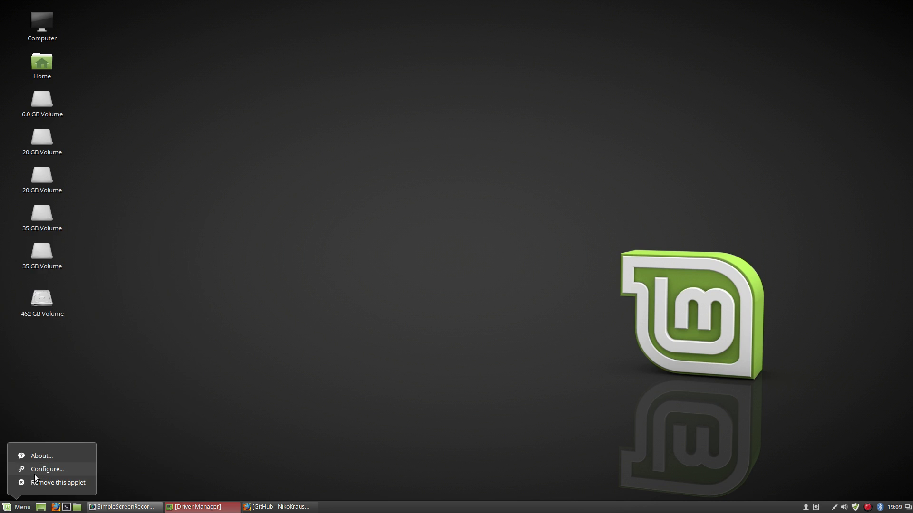
key(Escape)
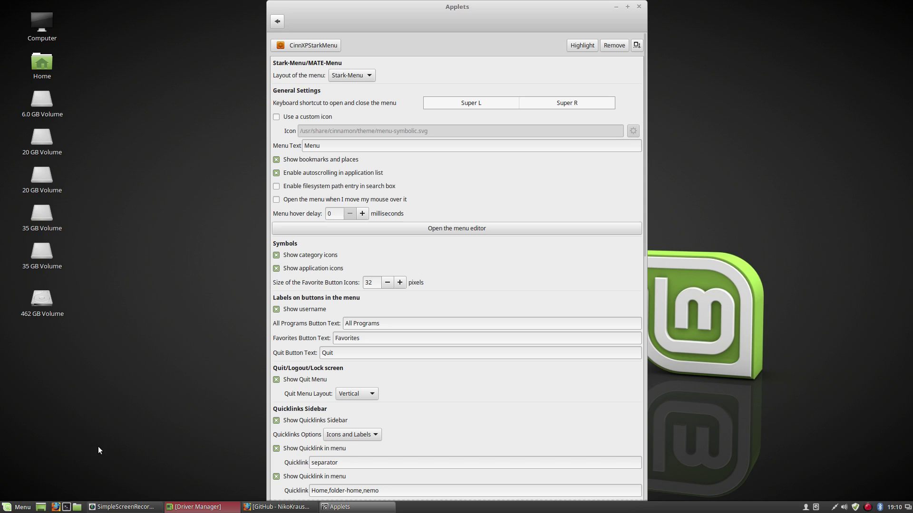
click(24, 506)
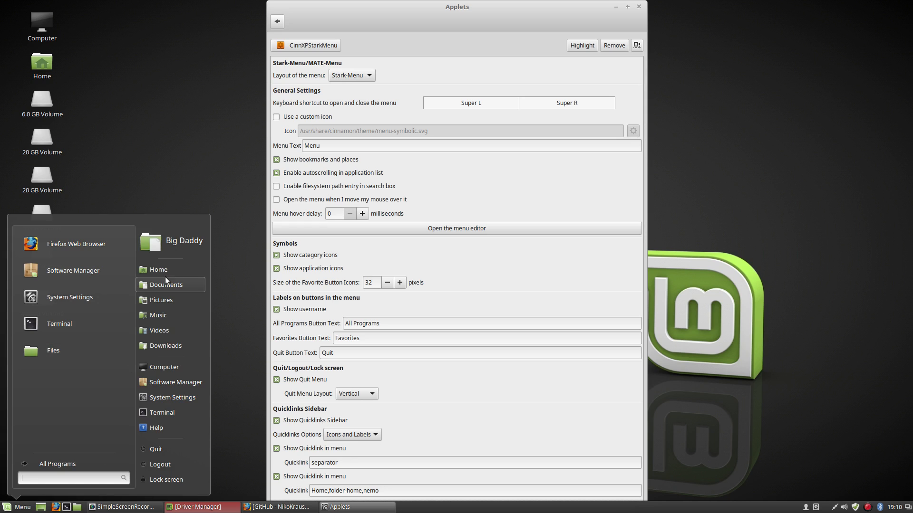
Switch the menu layout to MATE-Menu and preview it
click(340, 72)
click(345, 87)
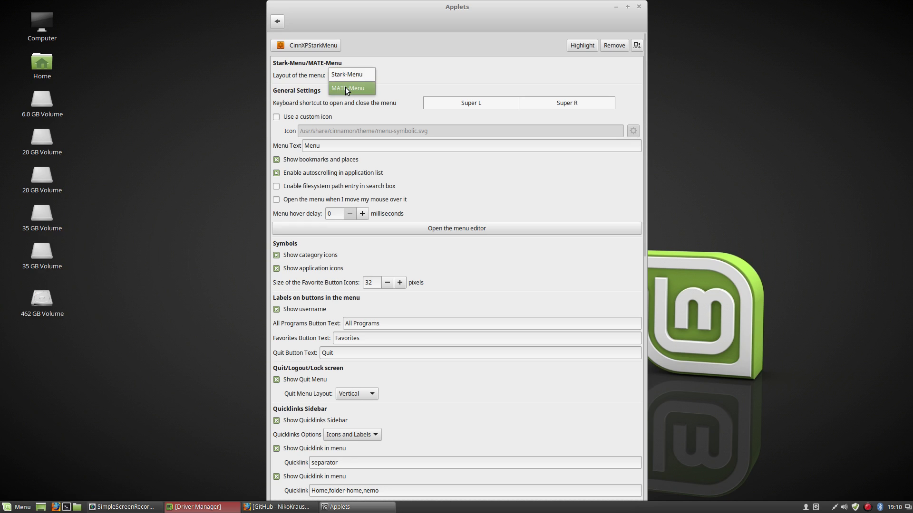
click(24, 509)
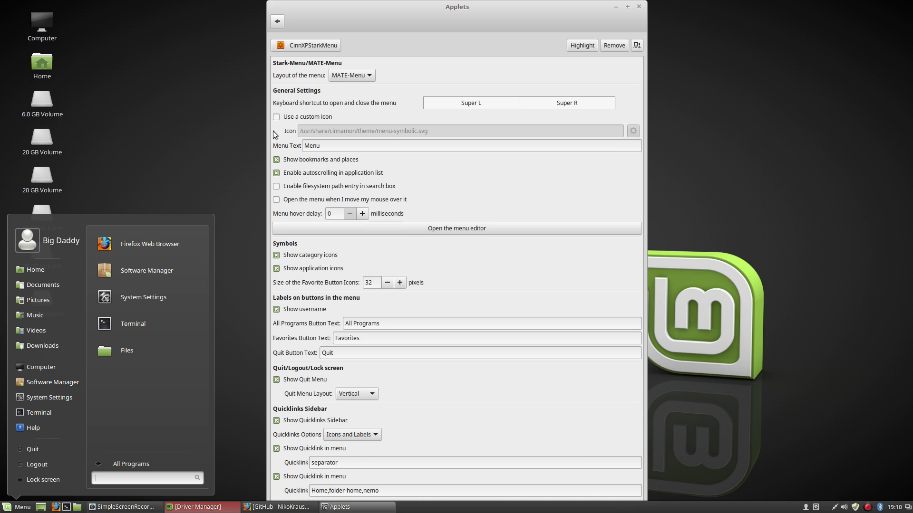
Return the menu layout to Stark-Menu and preview it
click(350, 75)
click(345, 63)
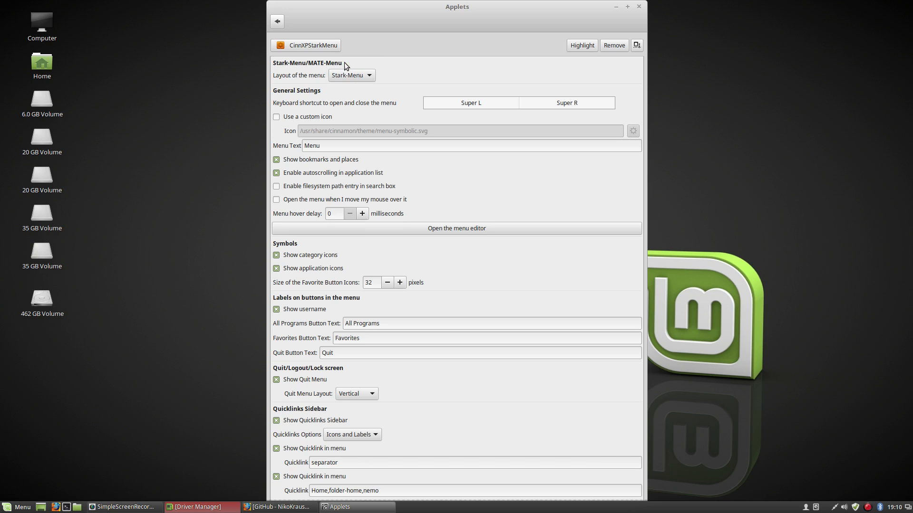
click(17, 507)
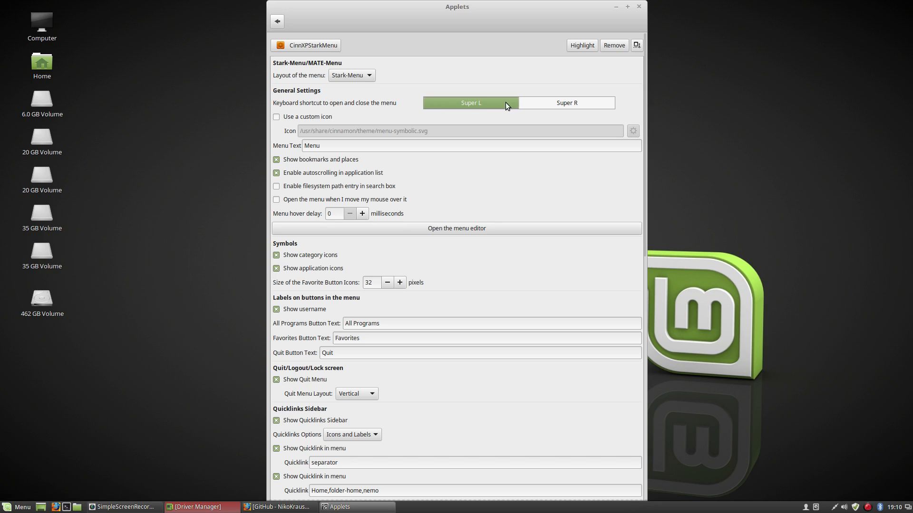
Enable 'Use a custom icon' for the menu, cancelling the icon chooser
click(286, 119)
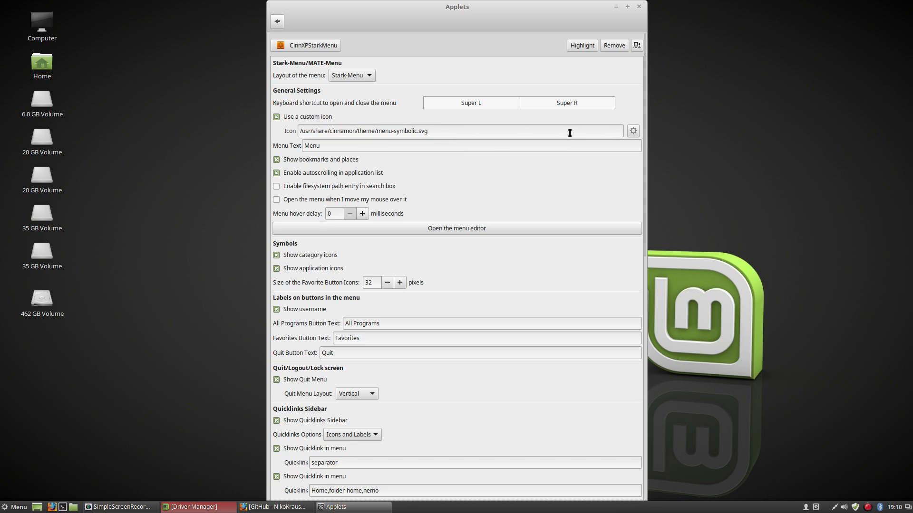
click(632, 131)
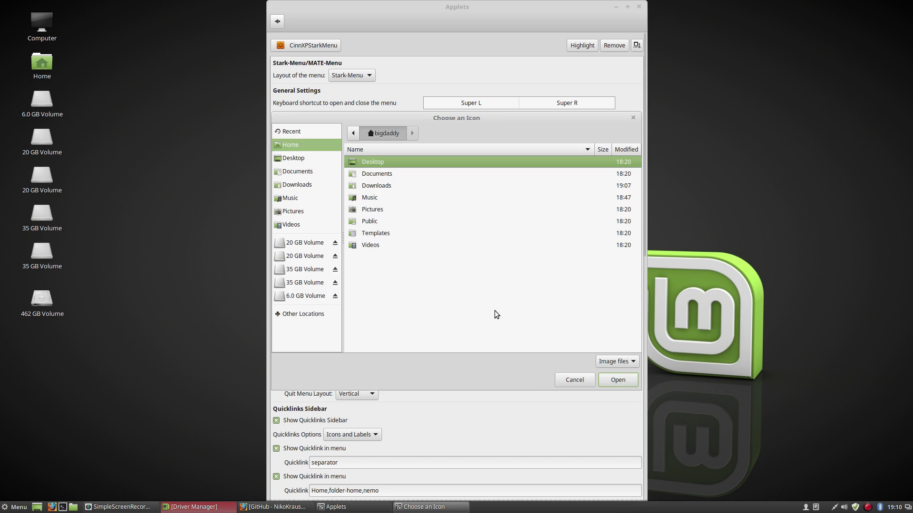
click(566, 380)
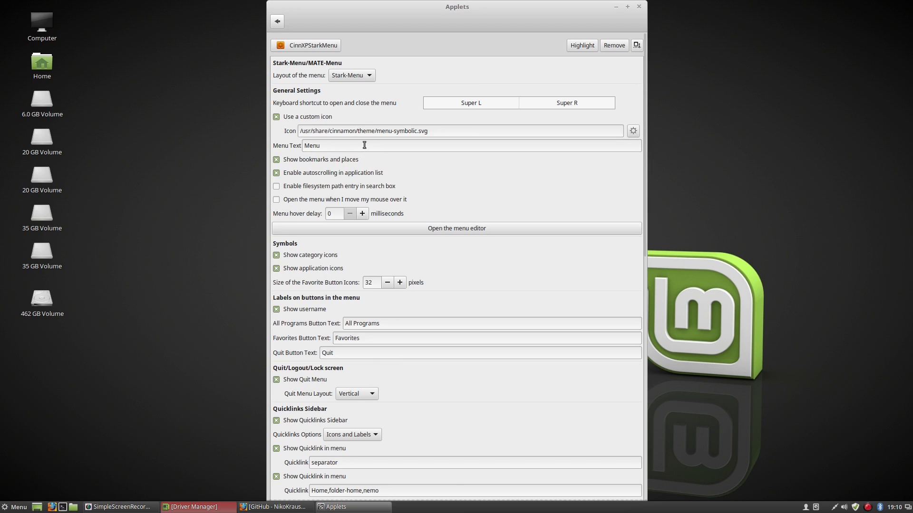
Replace the Menu Text label with 'Apps' and check it in the panel menu
double_click(346, 144)
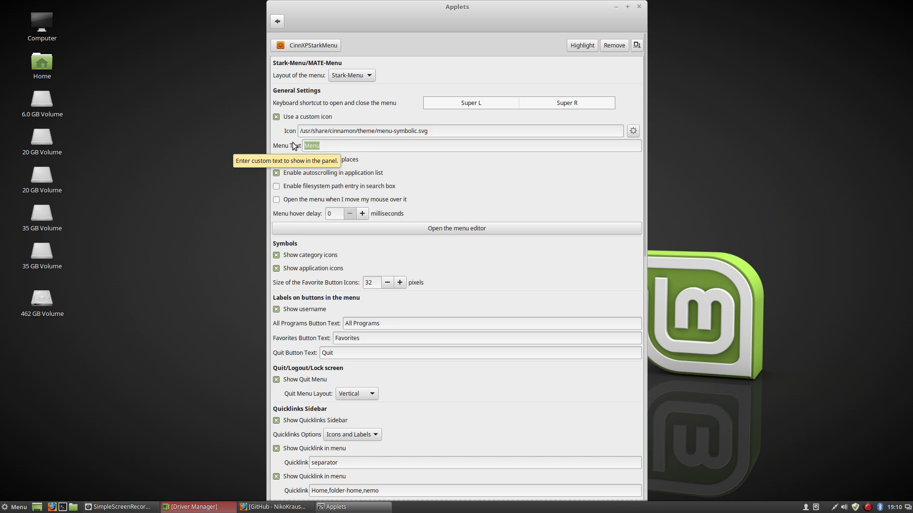
text(Apps)
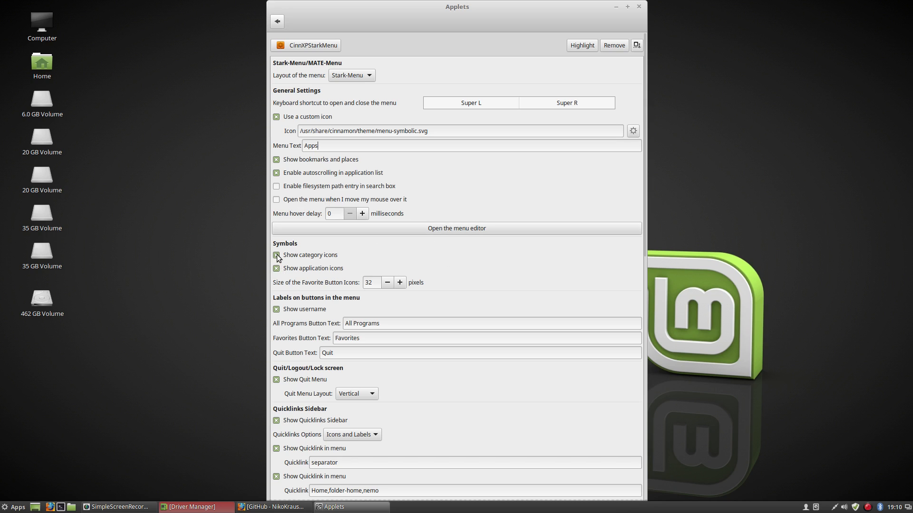
click(5, 508)
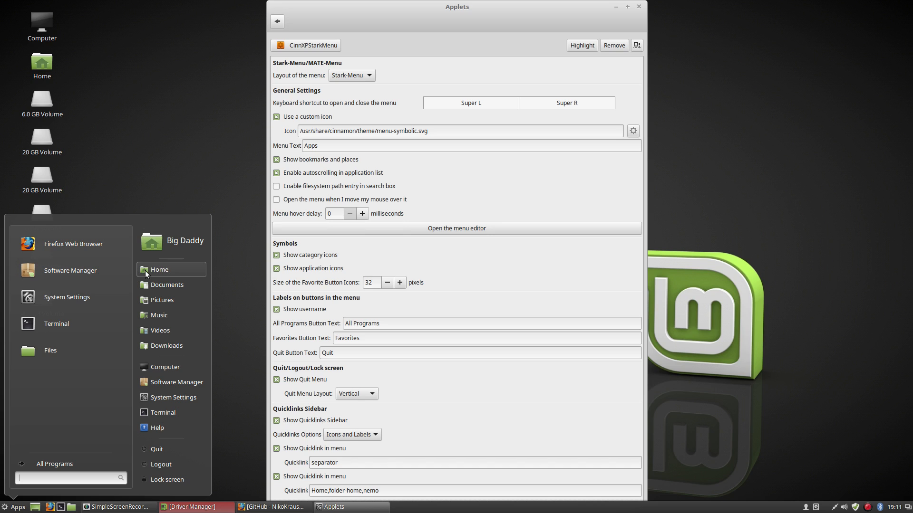
click(386, 282)
click(19, 507)
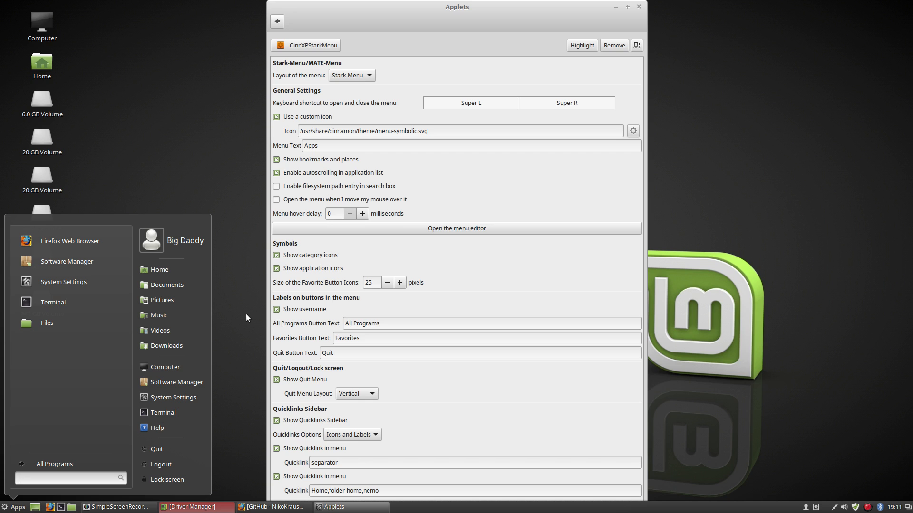
click(239, 276)
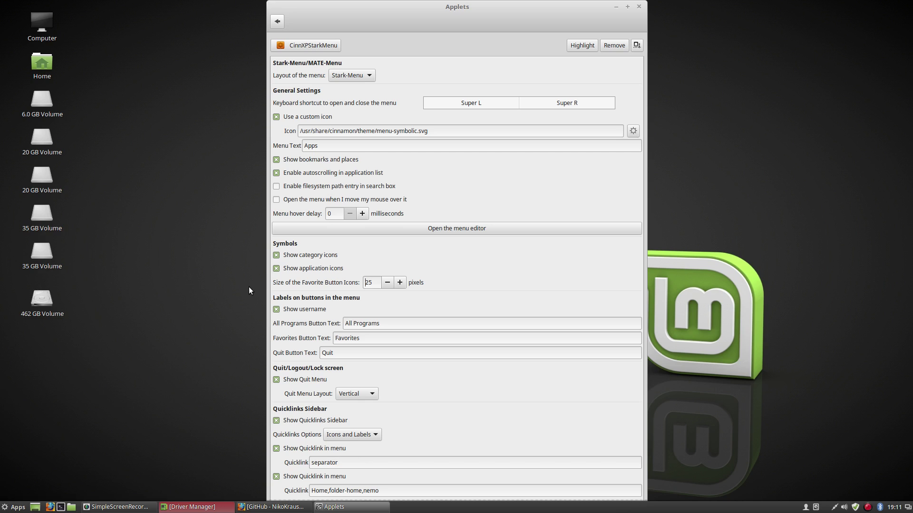
click(277, 309)
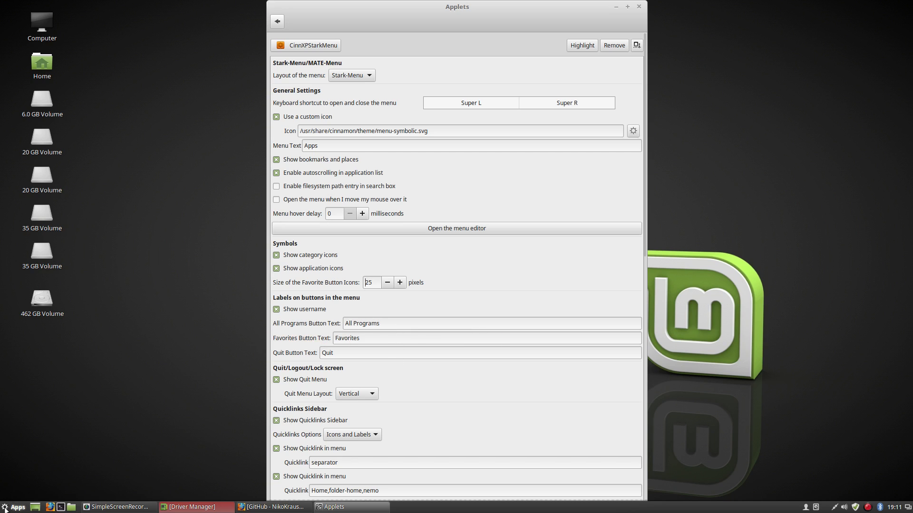
click(6, 508)
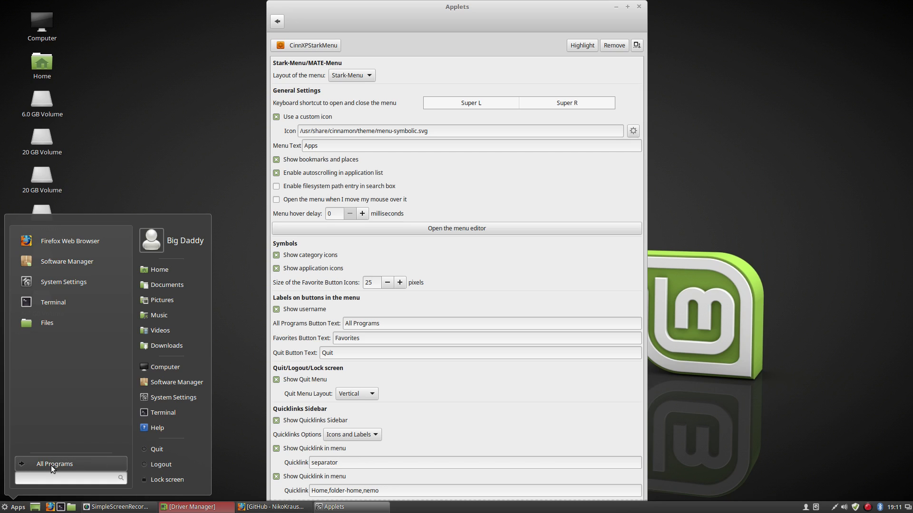
click(51, 466)
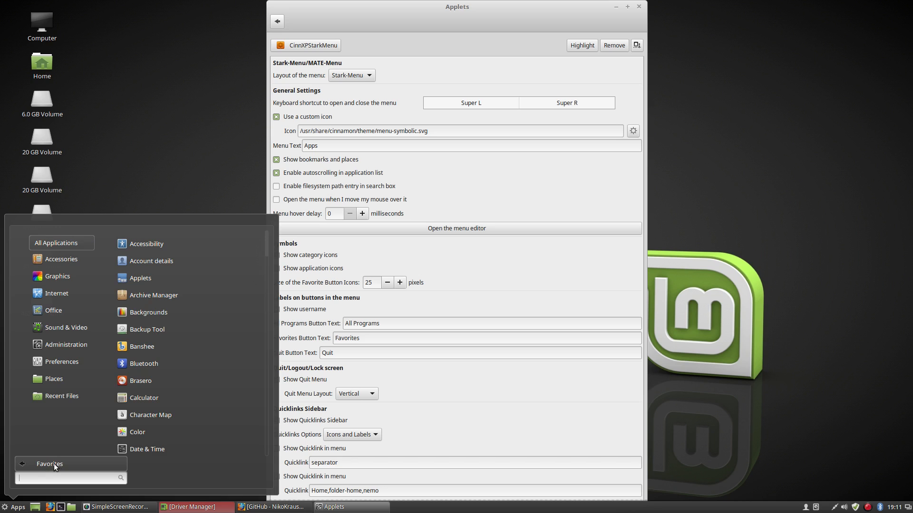
scroll(178, 413, down, 2)
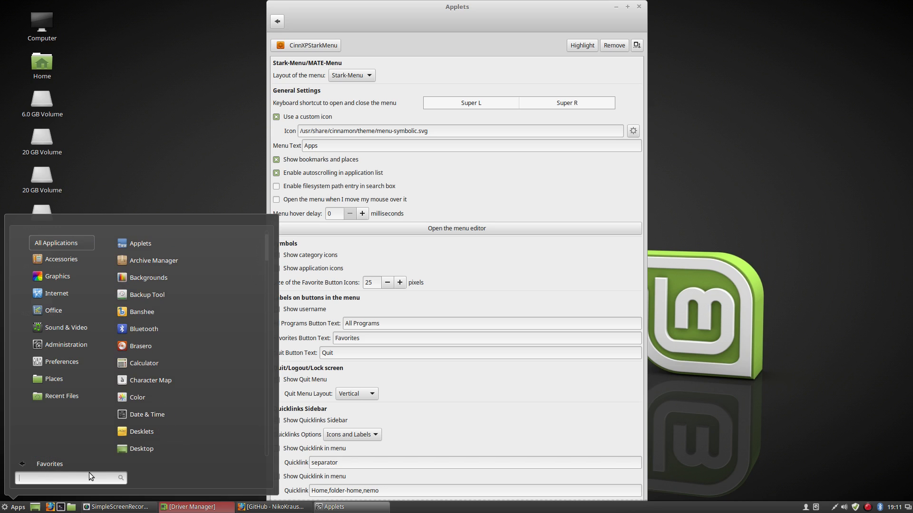
click(38, 466)
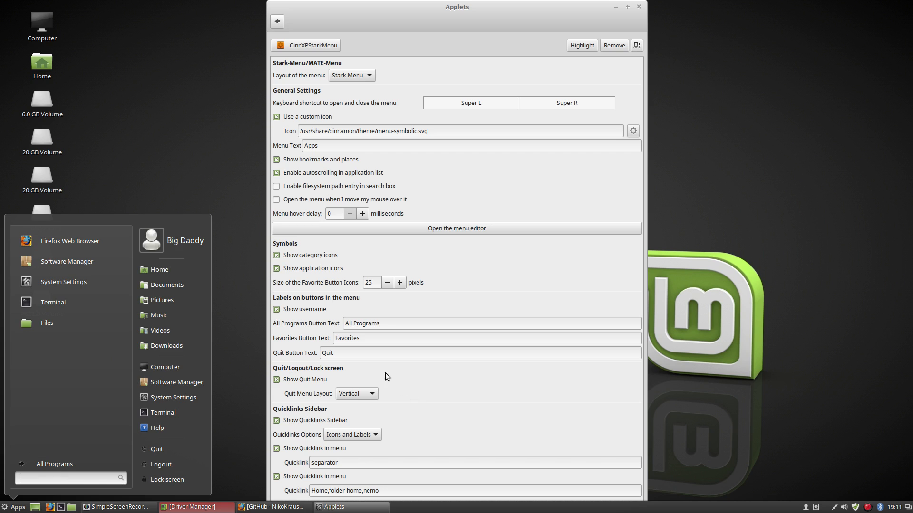
click(340, 350)
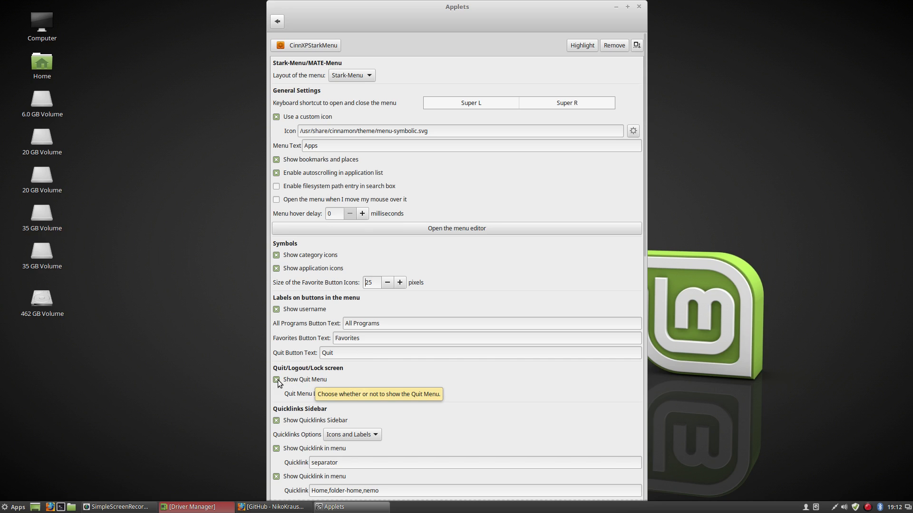
Set the quit menu layout to Horizontal and preview it in the Apps menu
click(18, 507)
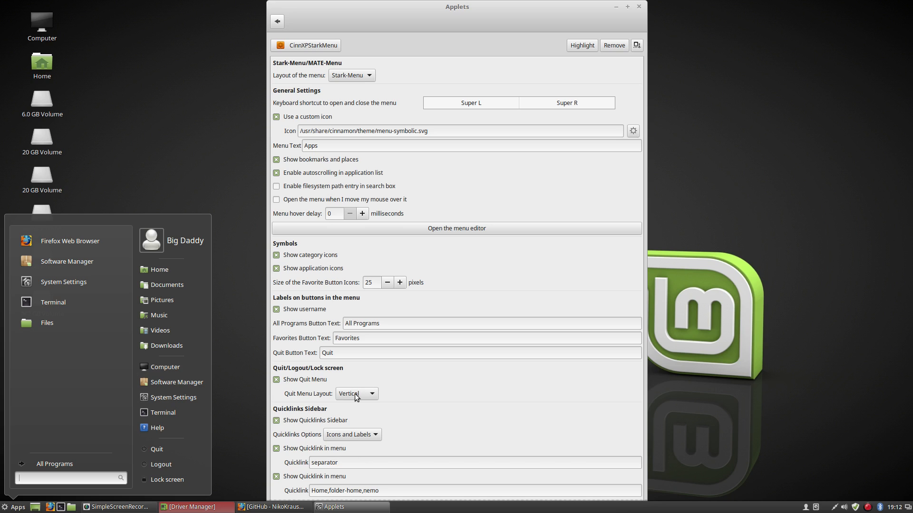
key(super)
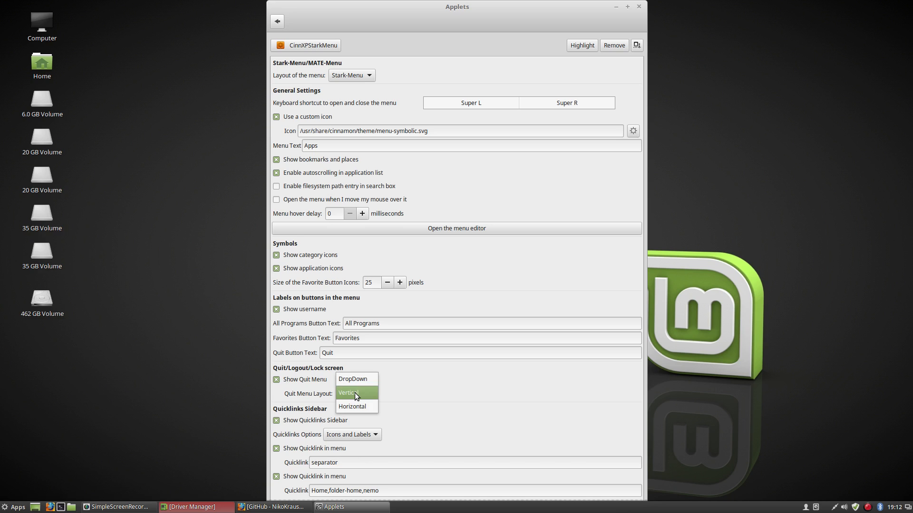
click(350, 406)
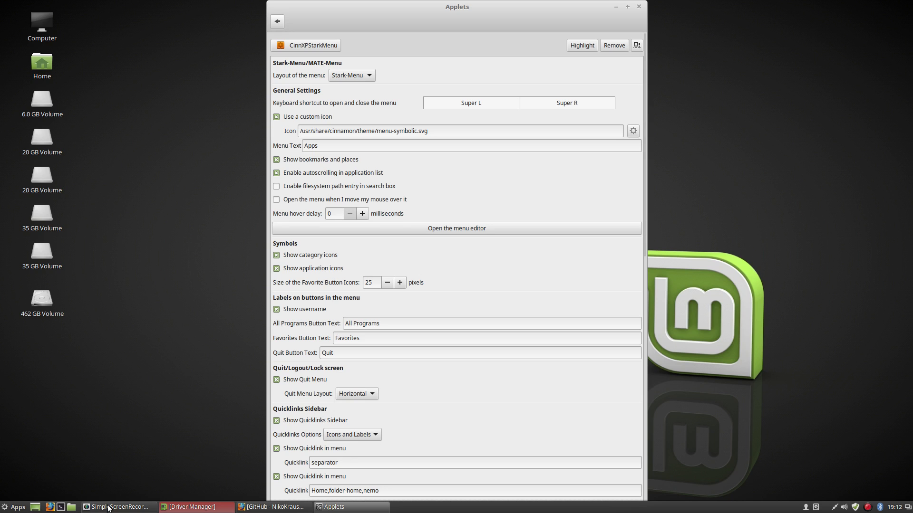
click(13, 508)
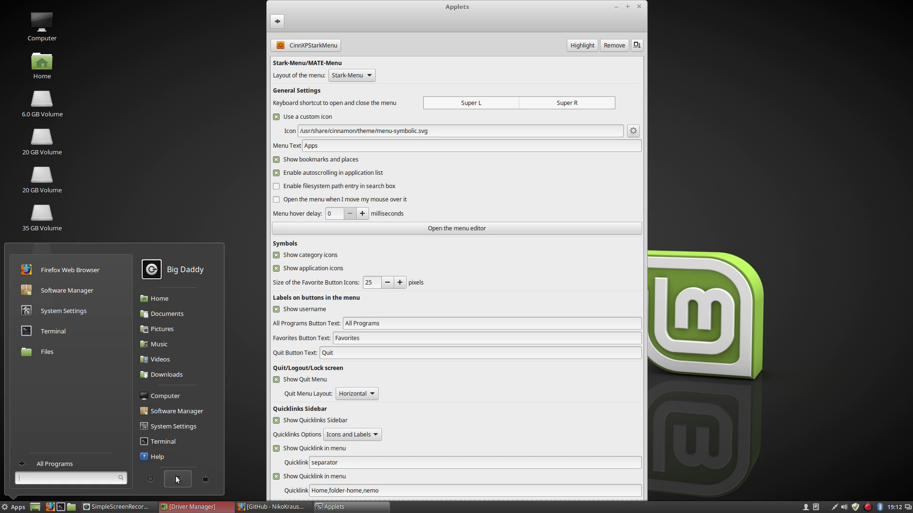
Try the DropDown quit layout, expanding its Logout and Lock Screen options in the menu
click(357, 394)
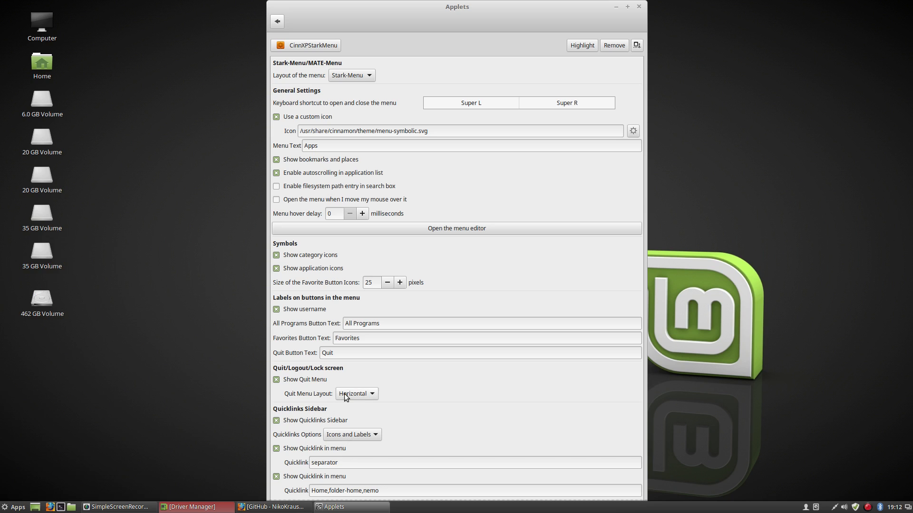
click(353, 365)
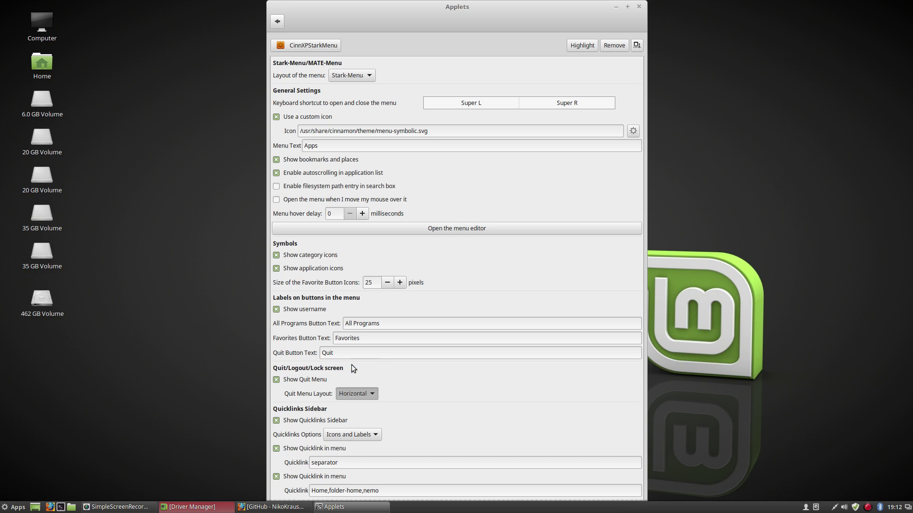
click(14, 507)
click(175, 454)
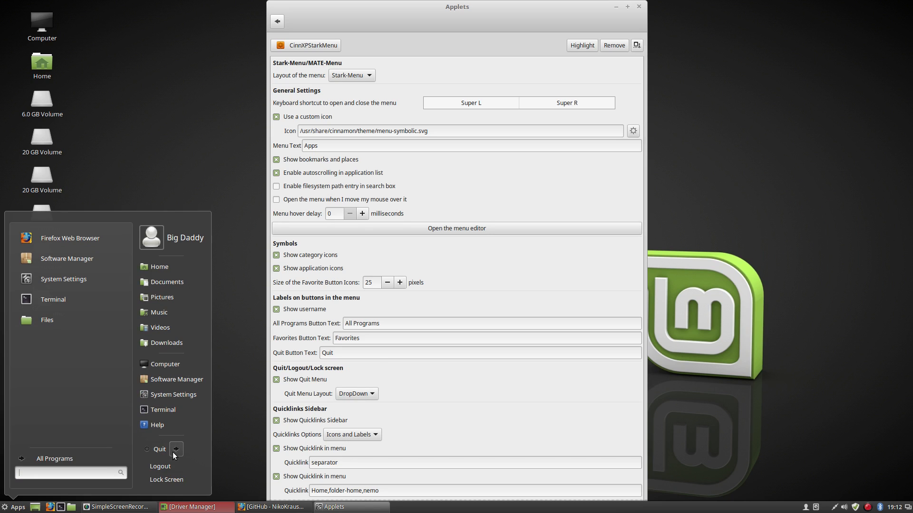
click(233, 415)
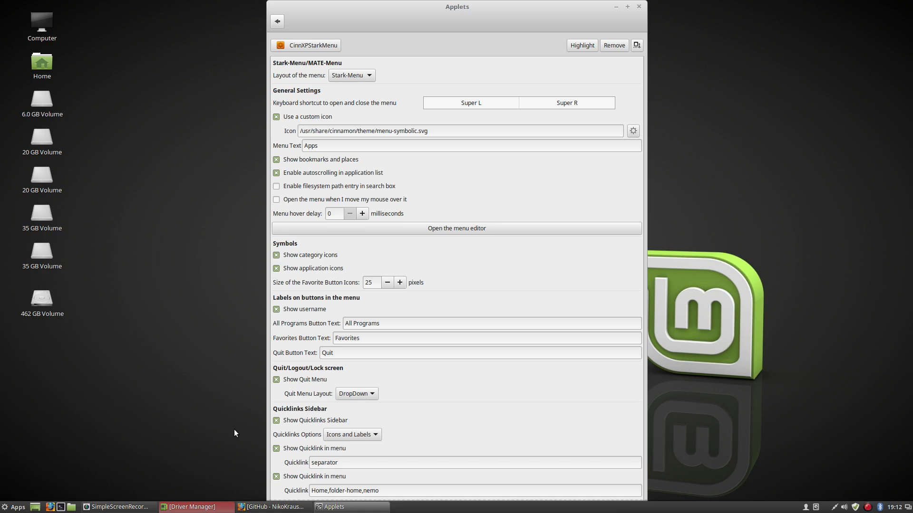
Try the Vertical quit layout and preview it in the Apps menu
click(355, 393)
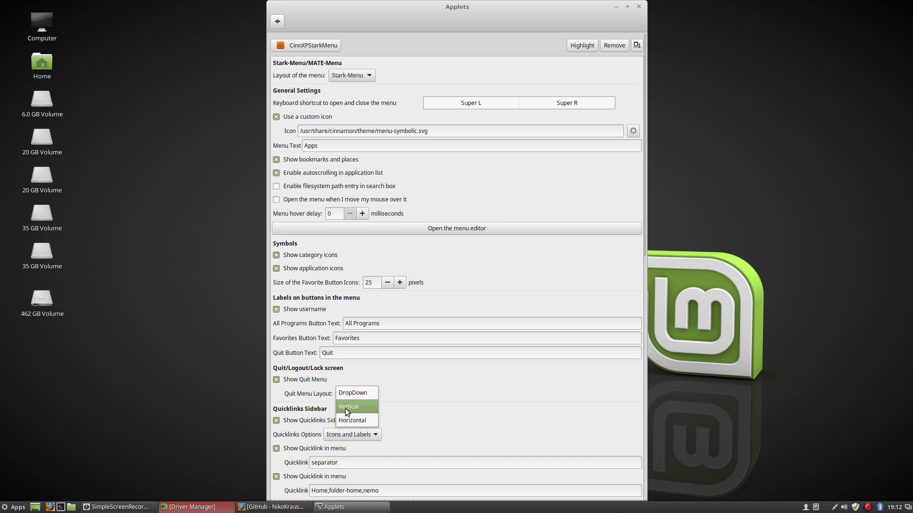
click(345, 408)
click(16, 506)
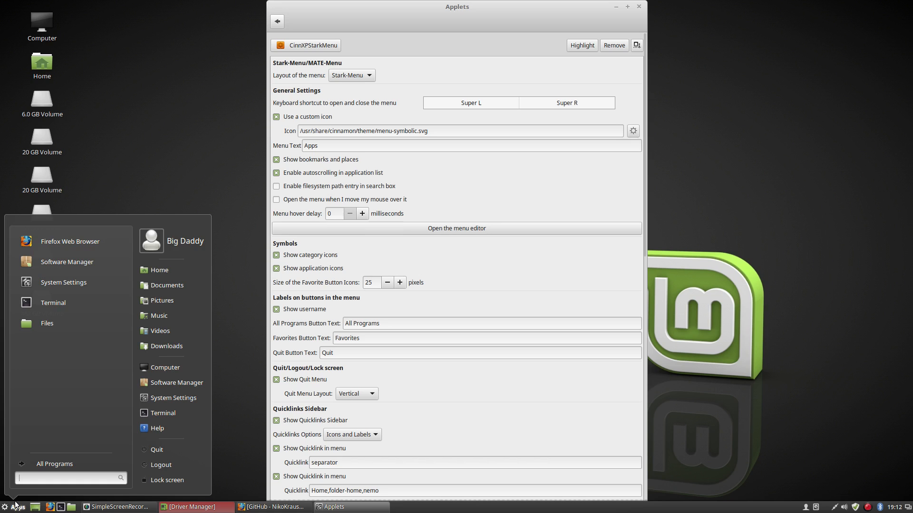
click(16, 507)
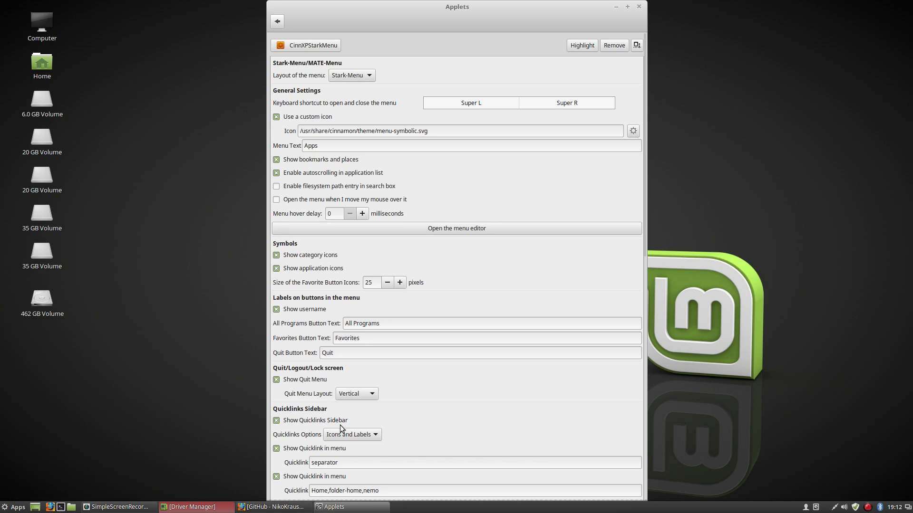
click(15, 507)
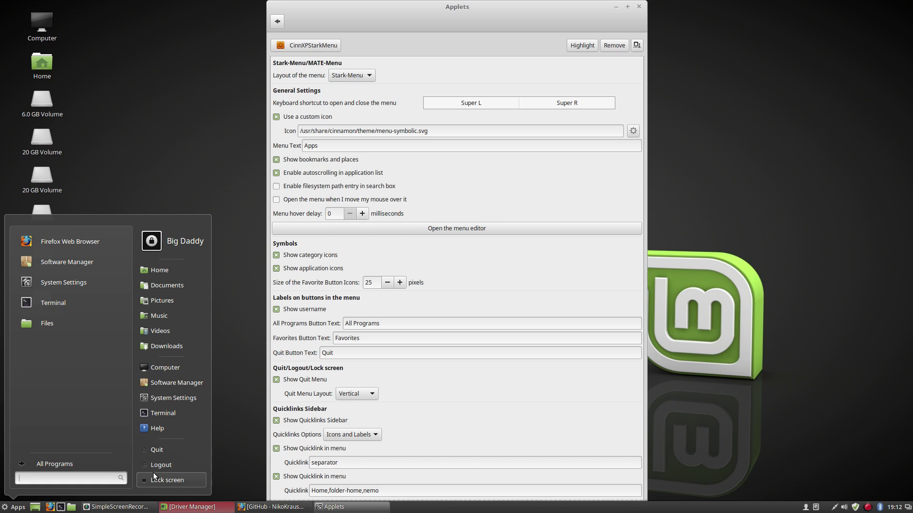
click(341, 397)
Set the quit layout back to Horizontal and keep quicklinks showing Icons and Labels
click(345, 395)
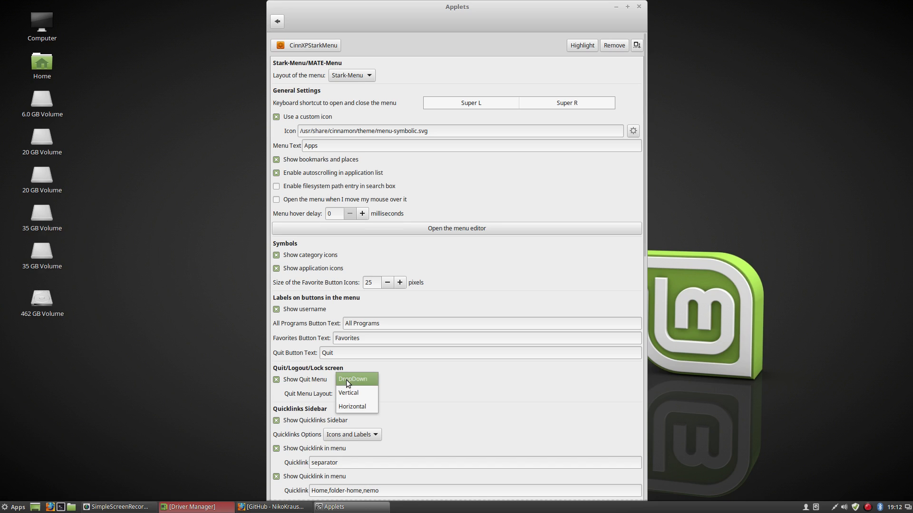
click(340, 408)
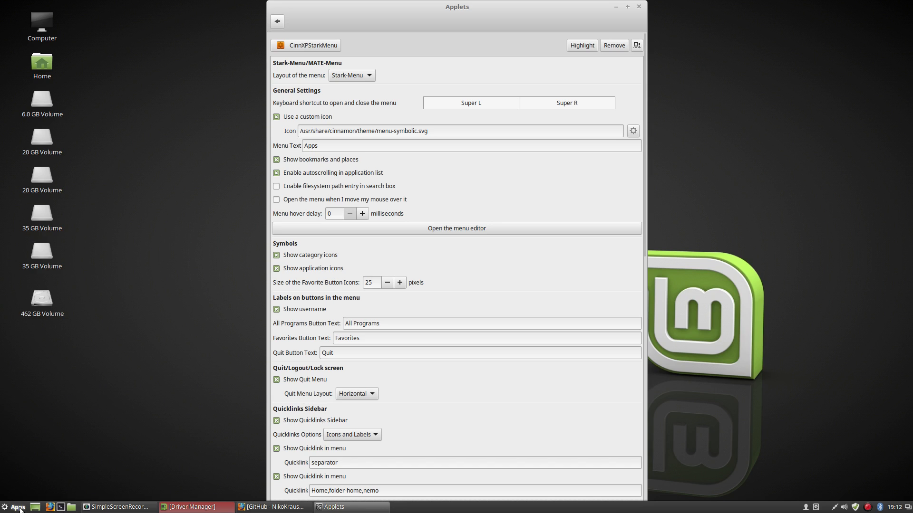
click(17, 507)
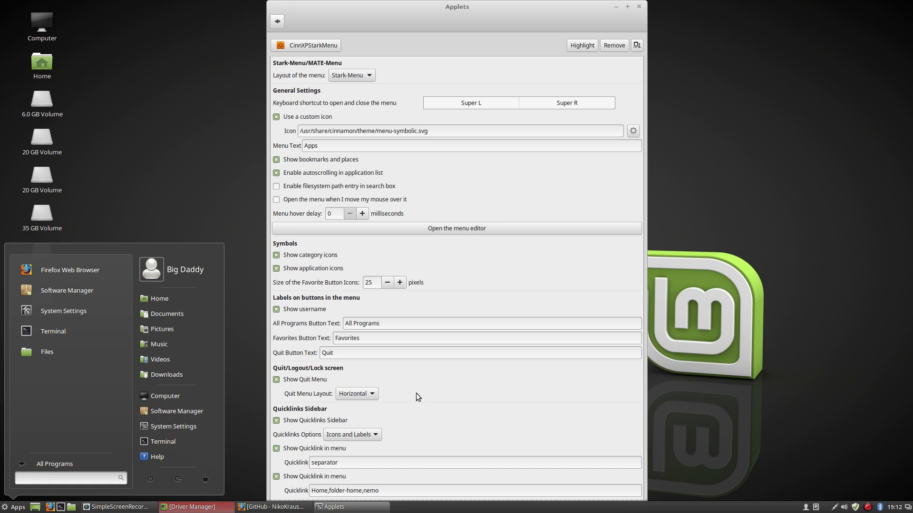
click(435, 429)
click(354, 434)
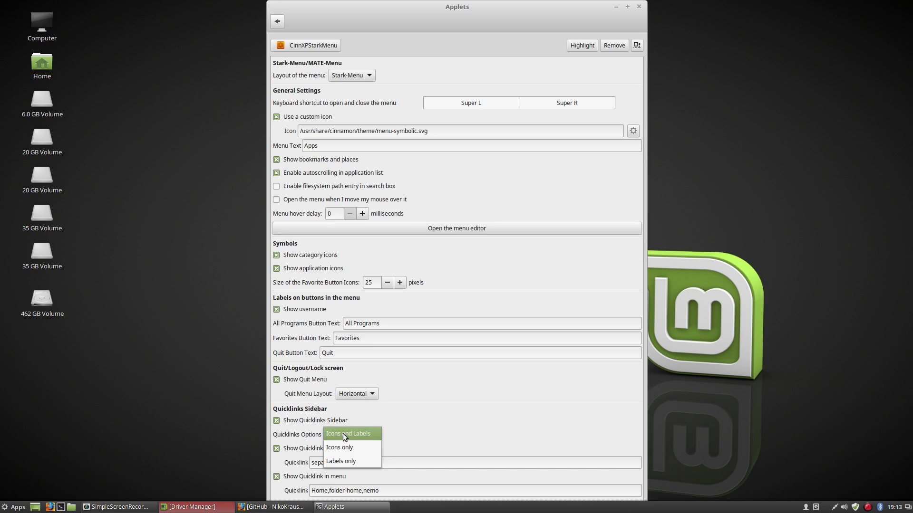
click(344, 437)
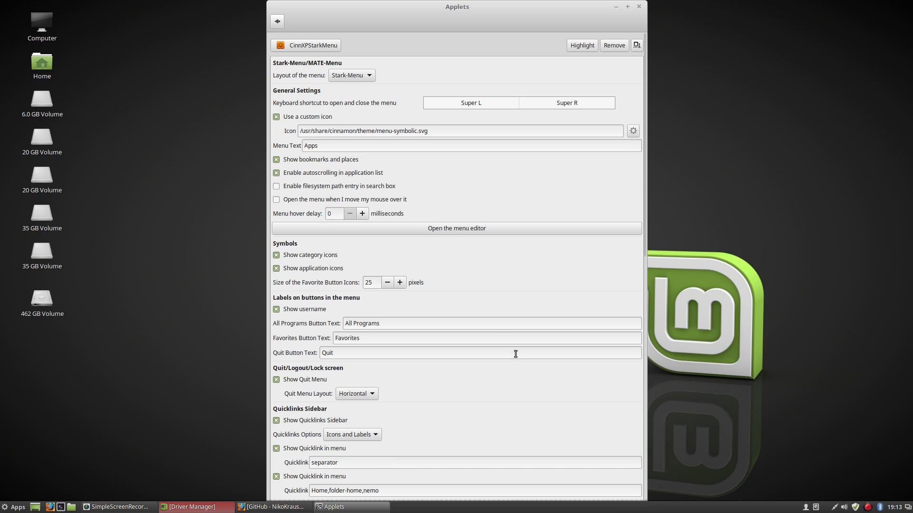
scroll(498, 327, down, 5)
scroll(498, 327, down, 3)
scroll(342, 260, down, 3)
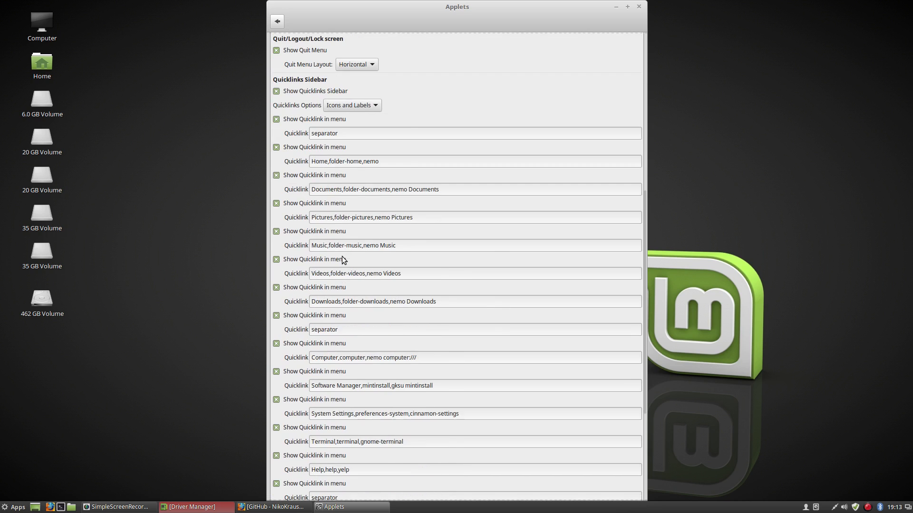
scroll(342, 259, down, 2)
Test the Help quicklink, close its window and hide Help from the menu's quicklinks
click(14, 507)
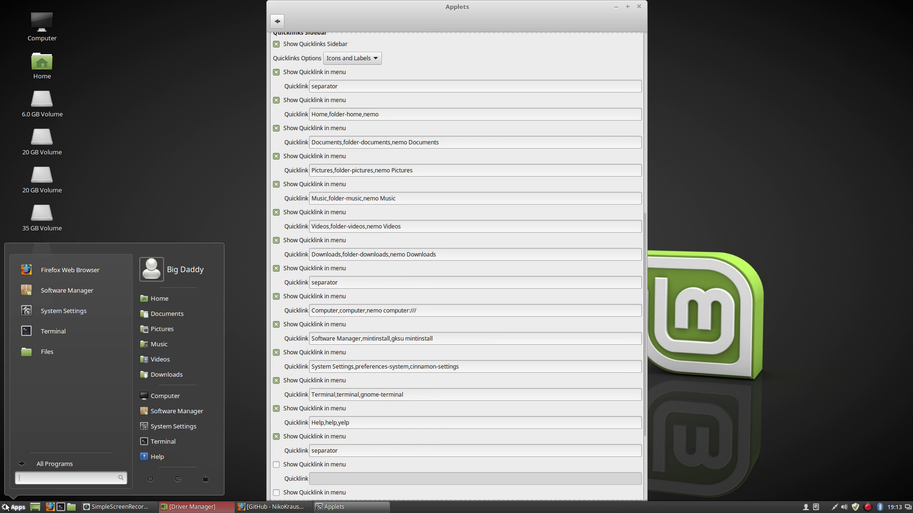
click(158, 457)
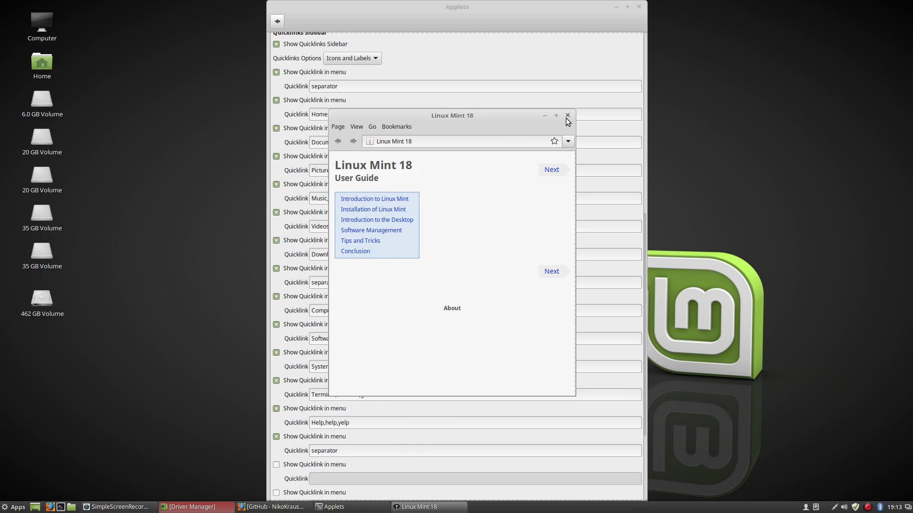
click(567, 115)
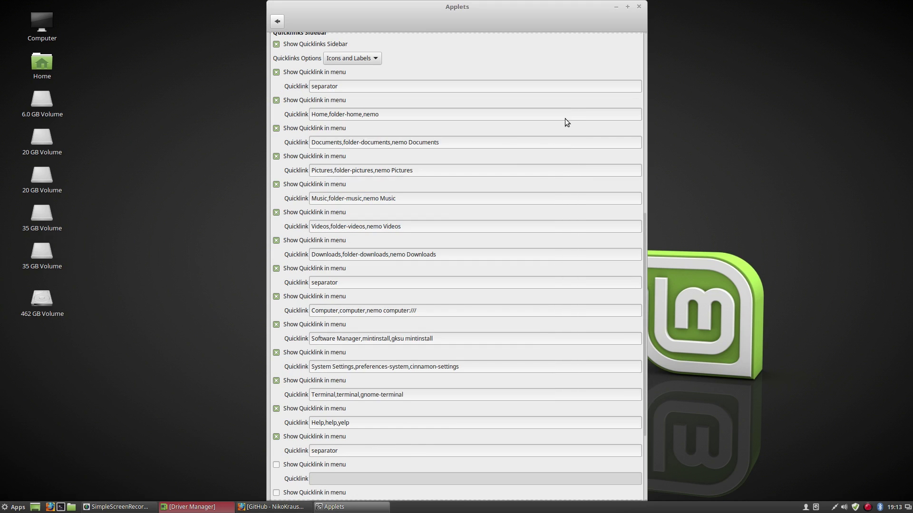
click(278, 408)
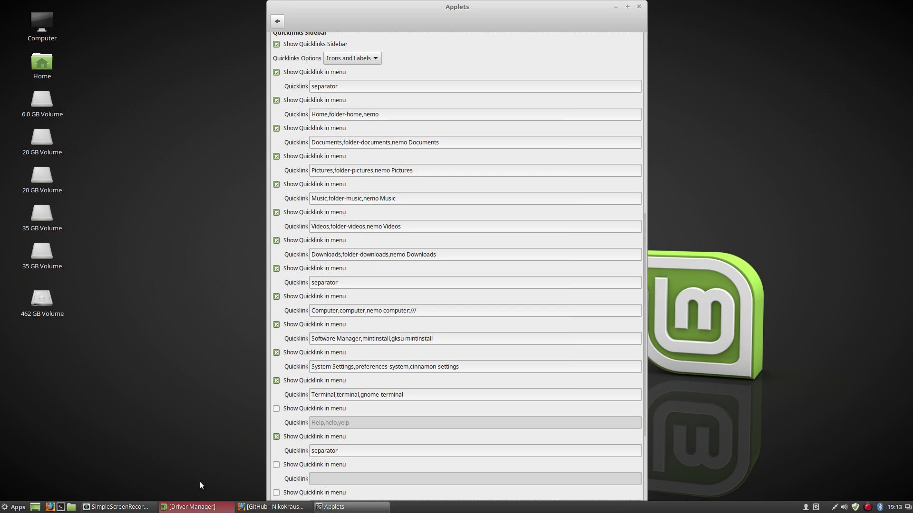
Confirm Help is gone from the Apps menu and close the Applets settings window
click(16, 506)
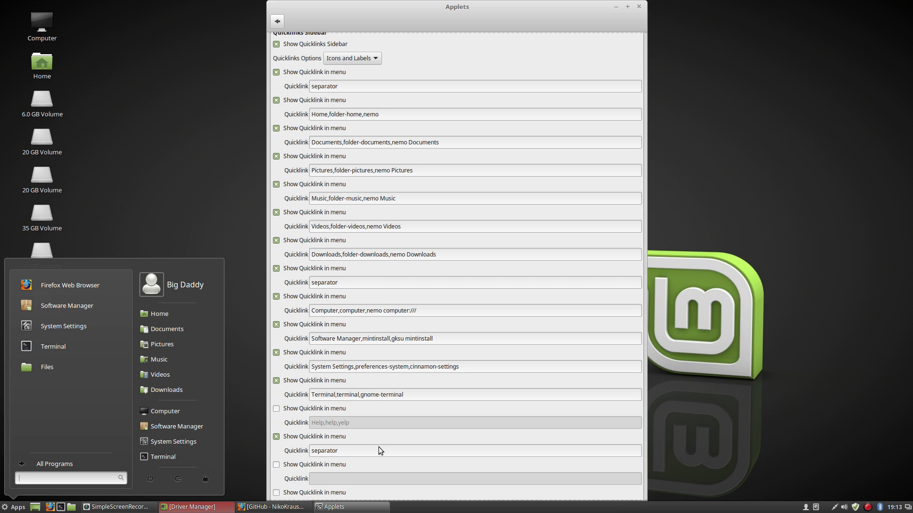
click(378, 433)
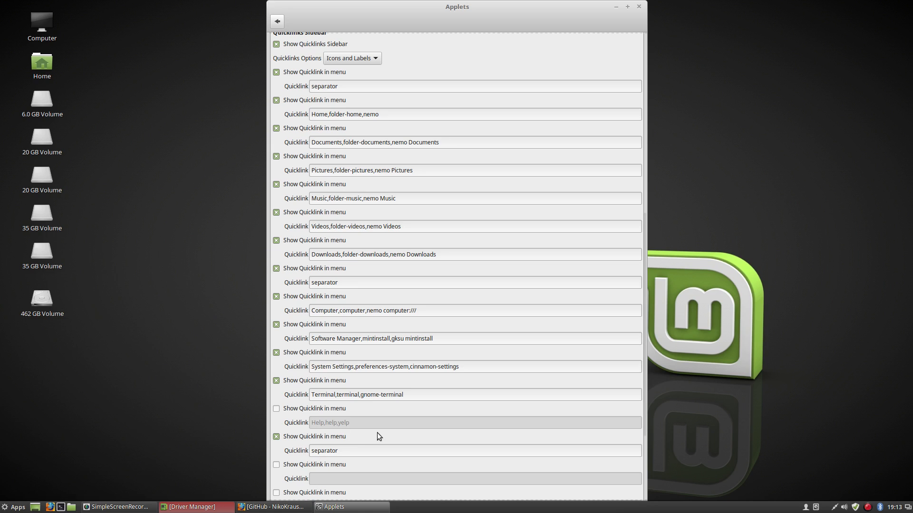
scroll(414, 430, down, 4)
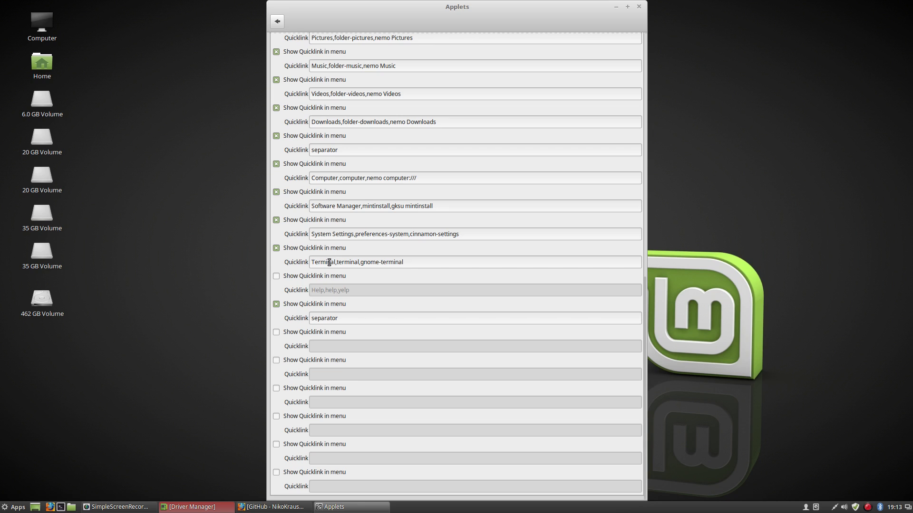
click(5, 507)
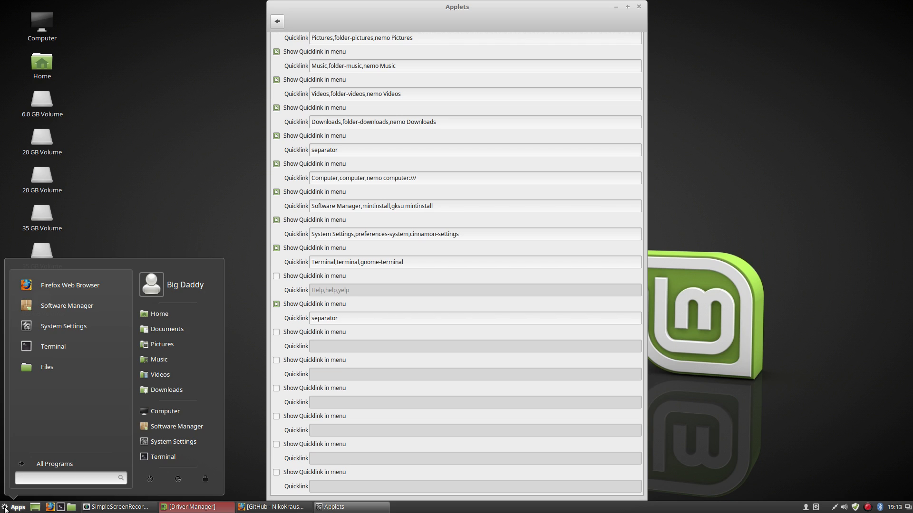
click(4, 507)
click(638, 7)
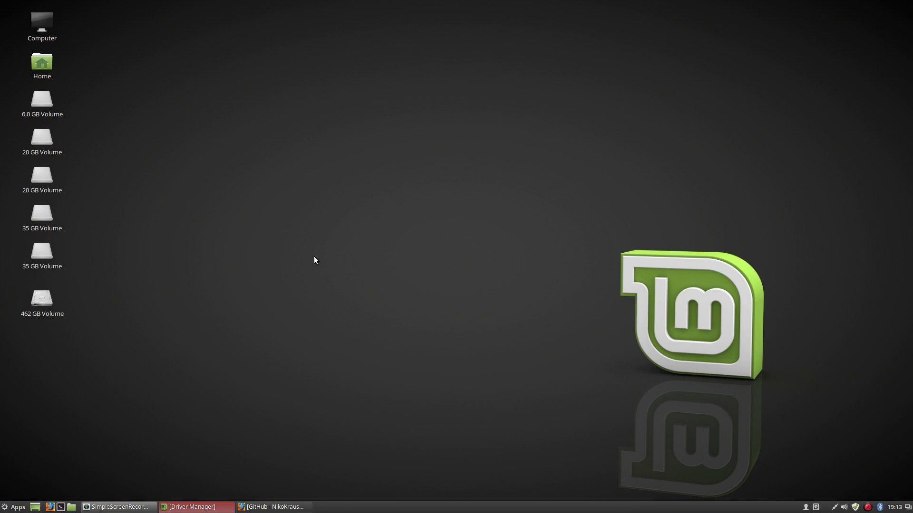
Check the Apps menu and bring the GitHub page to the front
click(13, 509)
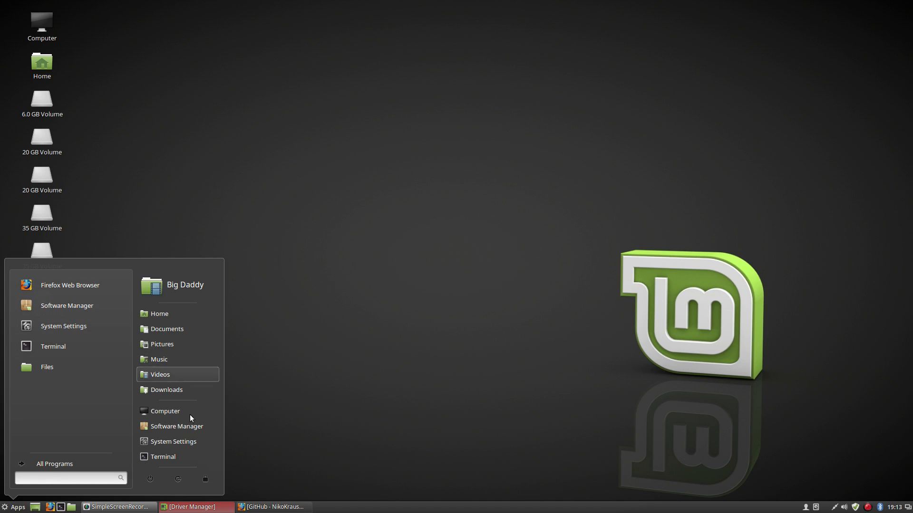
click(429, 383)
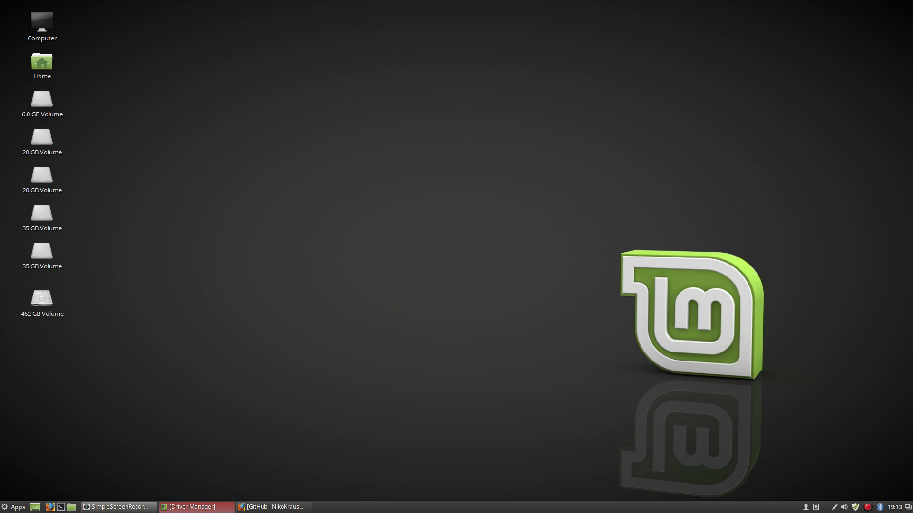
click(272, 508)
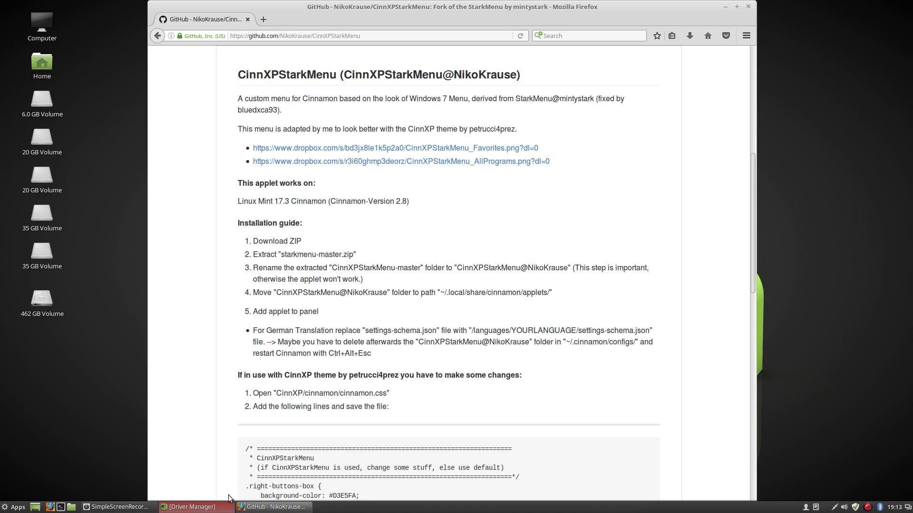
From the panel's Add applets dialog, browse online applets for 'menu' and select Configurable Menu
right_click(398, 509)
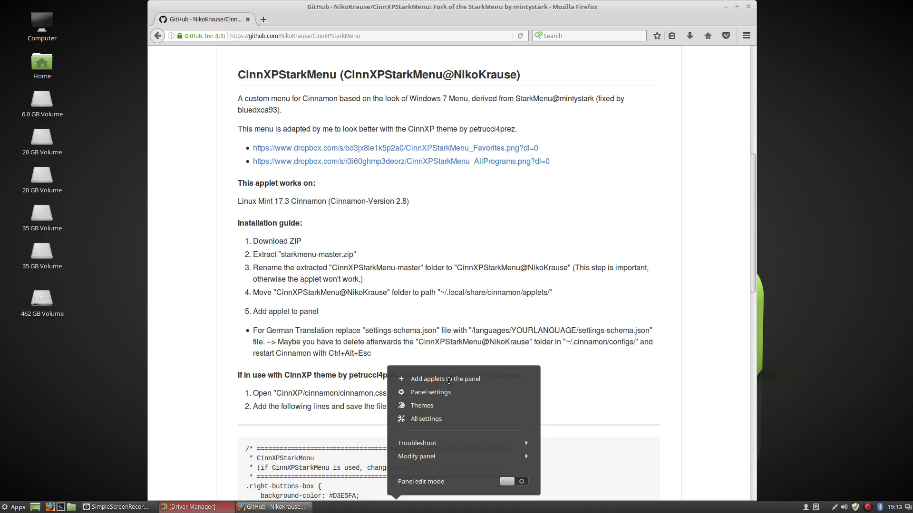
click(446, 378)
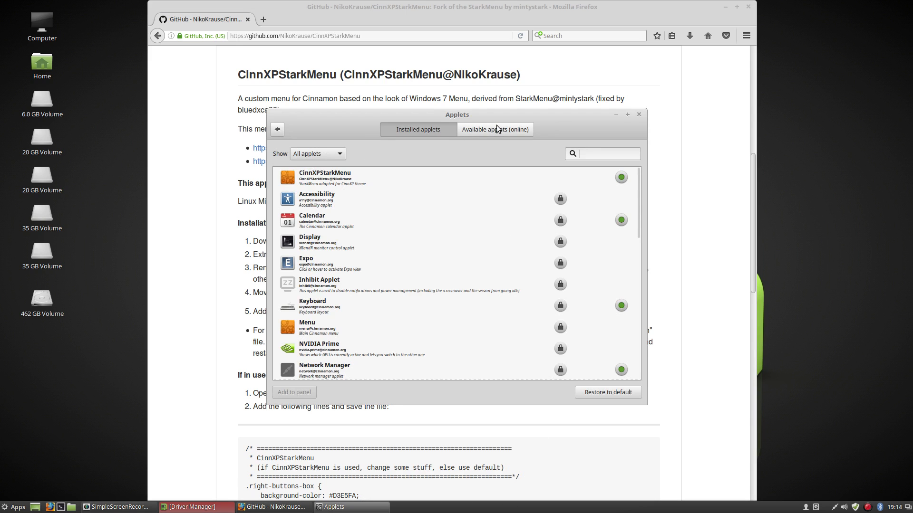
click(496, 129)
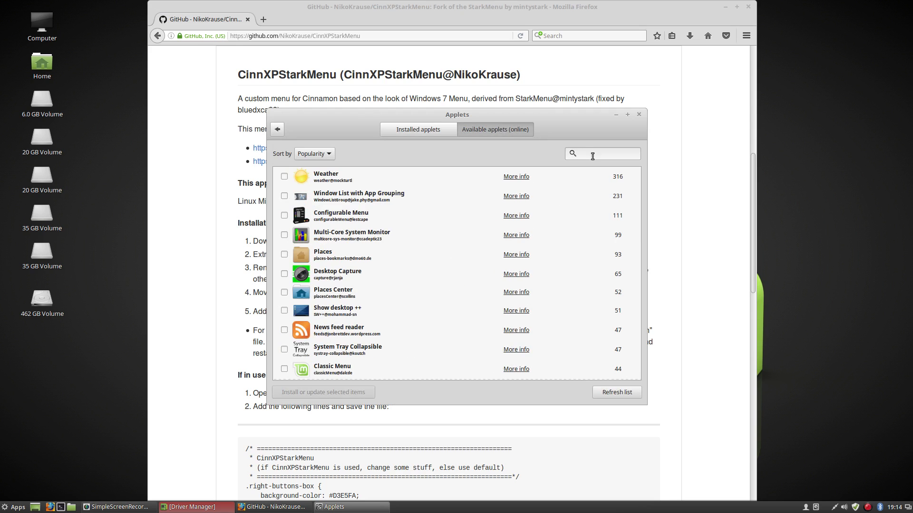
text(menu)
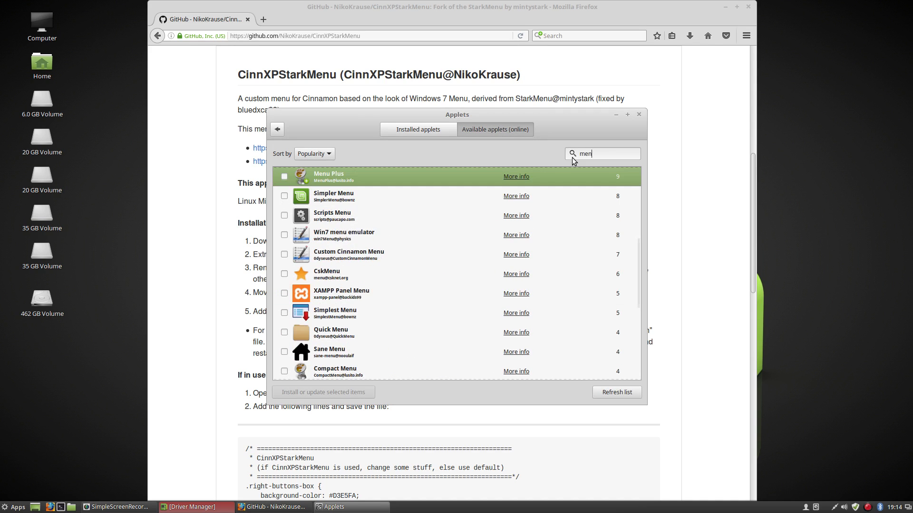
scroll(585, 365, up, 3)
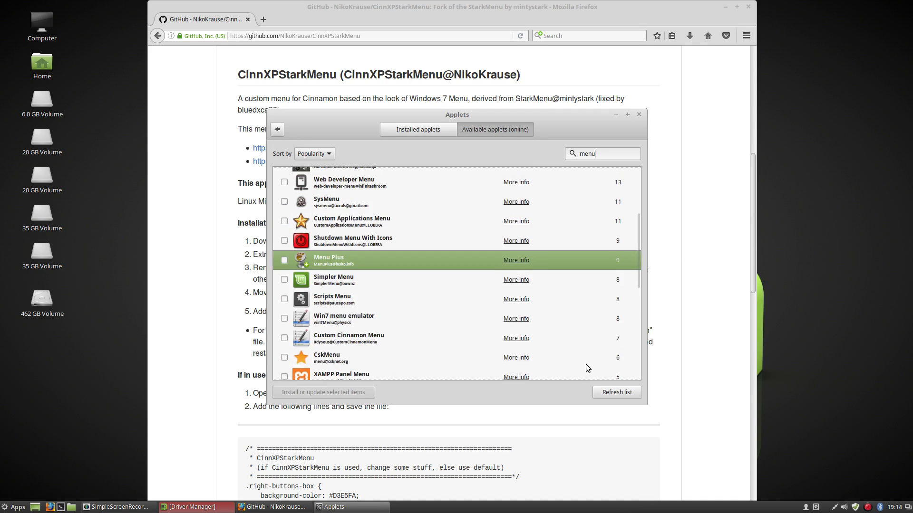
scroll(492, 280, up, 3)
scroll(476, 250, up, 2)
click(410, 181)
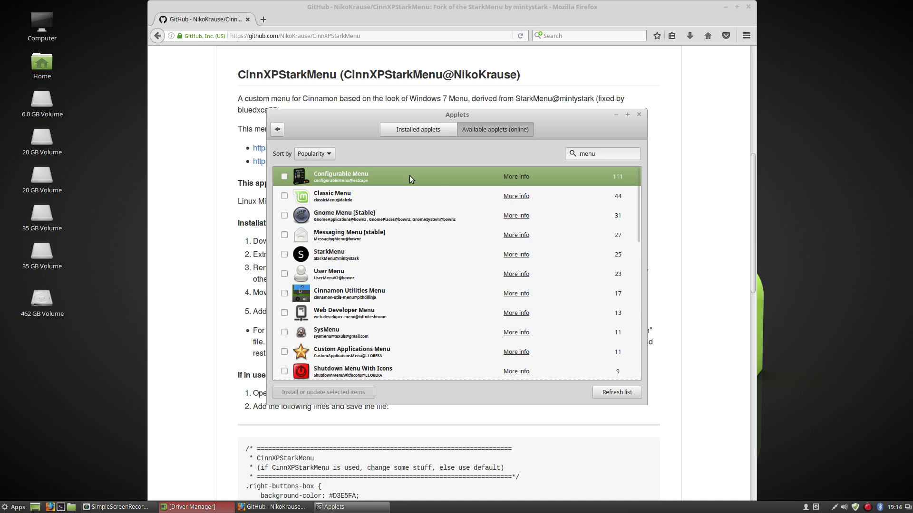
click(516, 177)
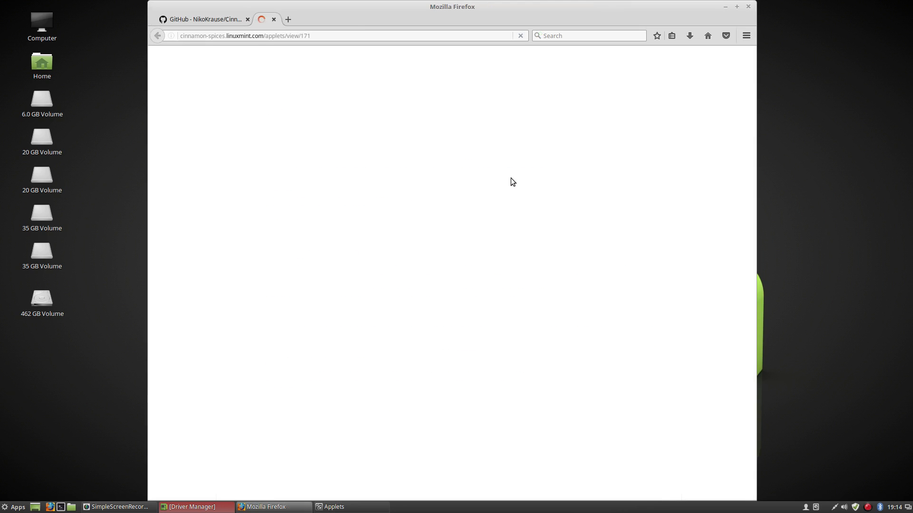
scroll(542, 298, down, 2)
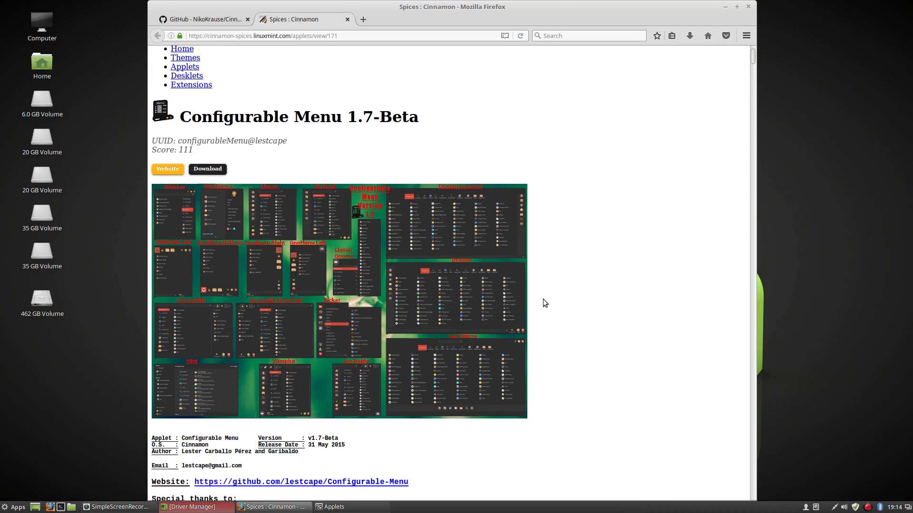
scroll(585, 309, down, 2)
scroll(585, 309, down, 6)
scroll(584, 309, down, 3)
scroll(585, 308, down, 8)
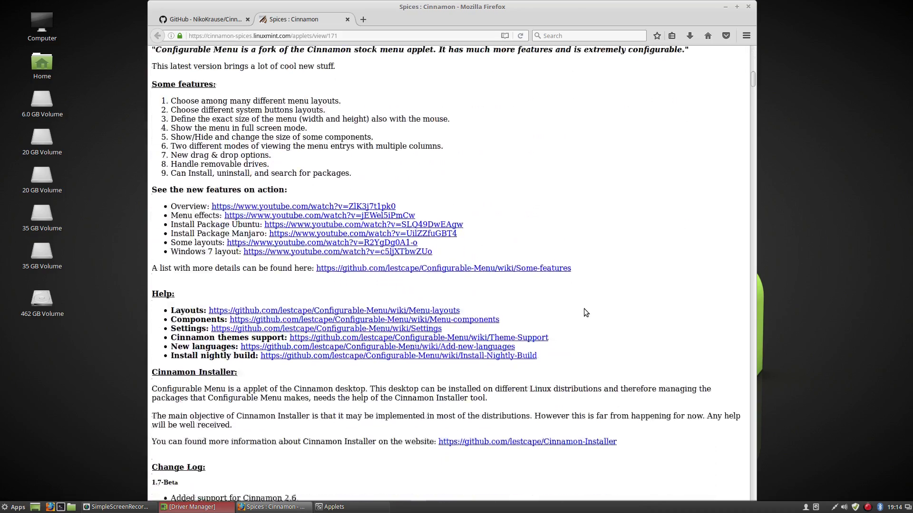
scroll(584, 308, down, 10)
scroll(582, 309, down, 10)
scroll(583, 309, down, 6)
scroll(577, 309, down, 3)
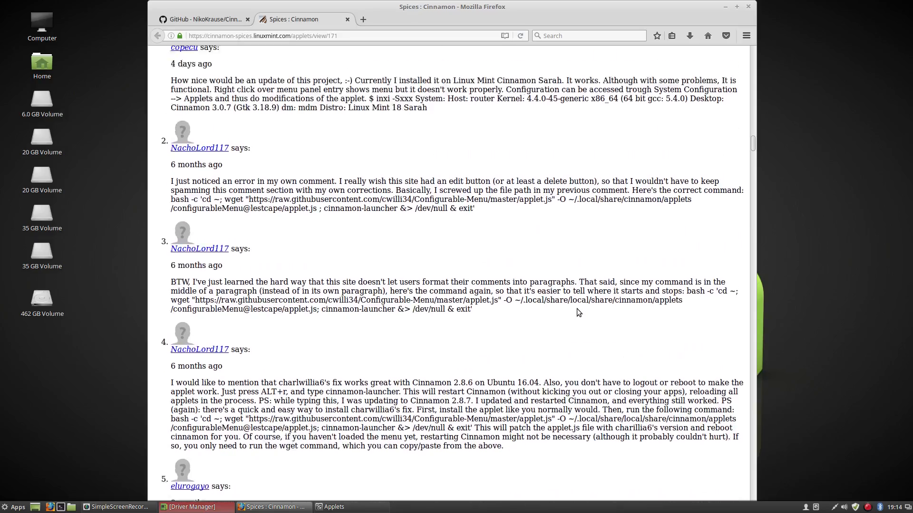
scroll(577, 309, down, 5)
scroll(426, 371, down, 8)
scroll(426, 371, down, 10)
scroll(411, 371, down, 5)
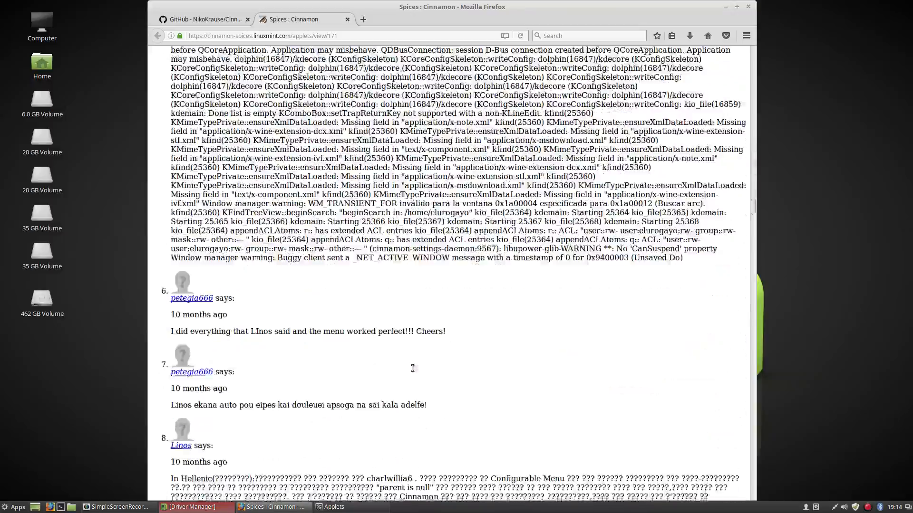
scroll(411, 370, down, 2)
scroll(411, 370, up, 8)
scroll(410, 366, up, 10)
scroll(409, 366, up, 10)
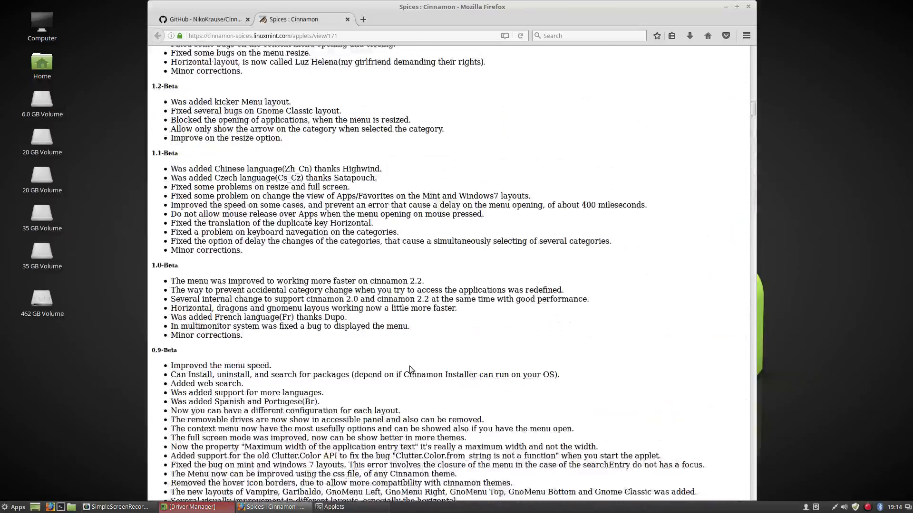
scroll(410, 366, up, 2)
scroll(409, 363, down, 8)
scroll(405, 362, up, 10)
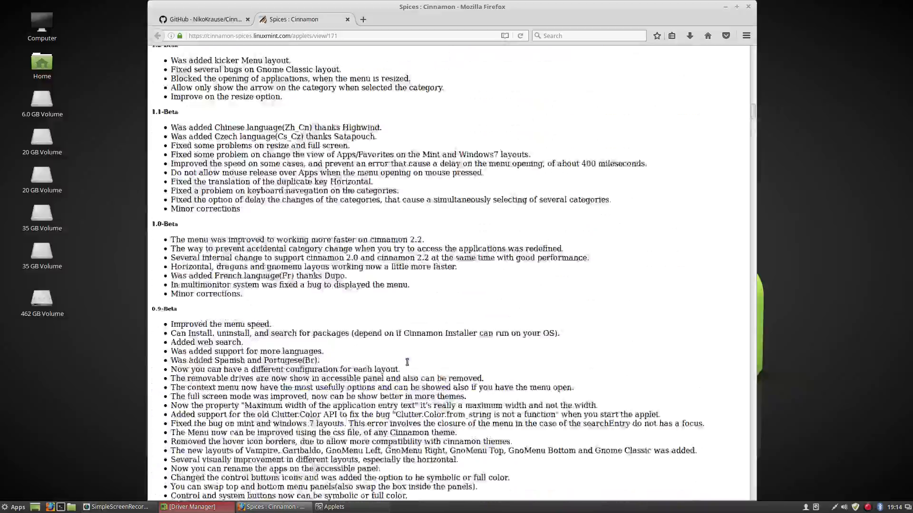
scroll(406, 361, up, 10)
scroll(405, 362, up, 10)
scroll(405, 362, up, 10)
scroll(406, 363, down, 1)
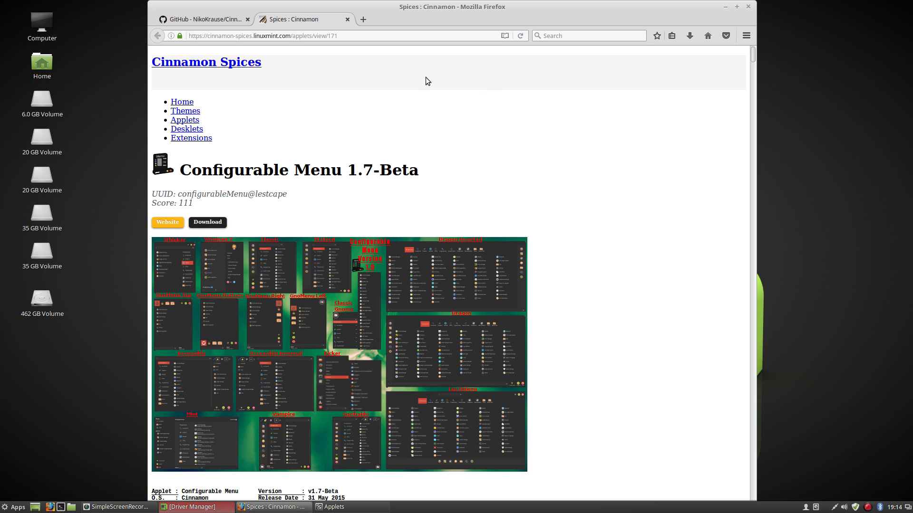
Close the Configurable Menu page, minimize Firefox and select the StarkMenu applet row
click(347, 20)
click(726, 7)
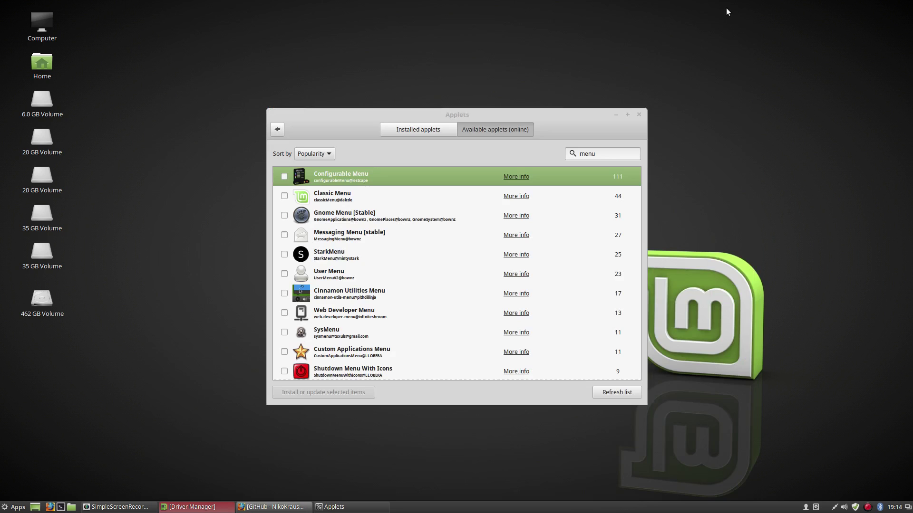
click(357, 254)
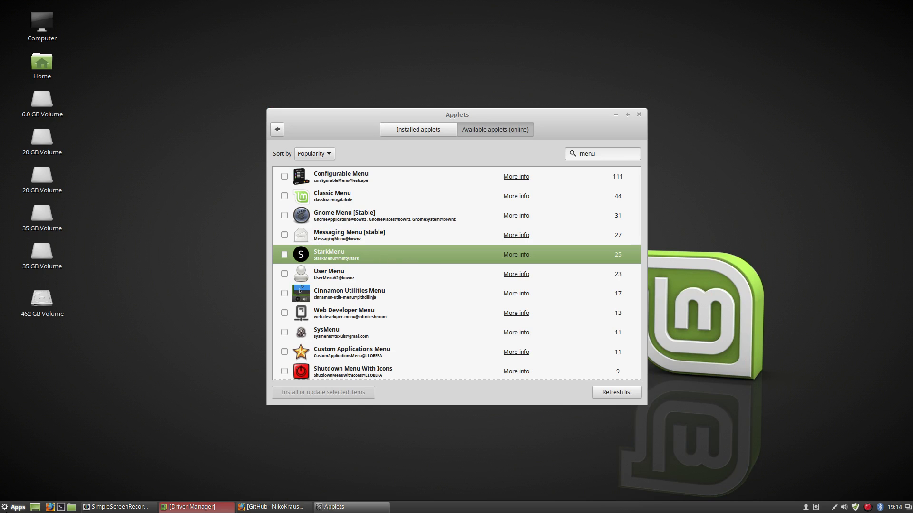
Open and close the Apps menu to review CinnXPStarkMenu
key(super)
key(super)
click(6, 507)
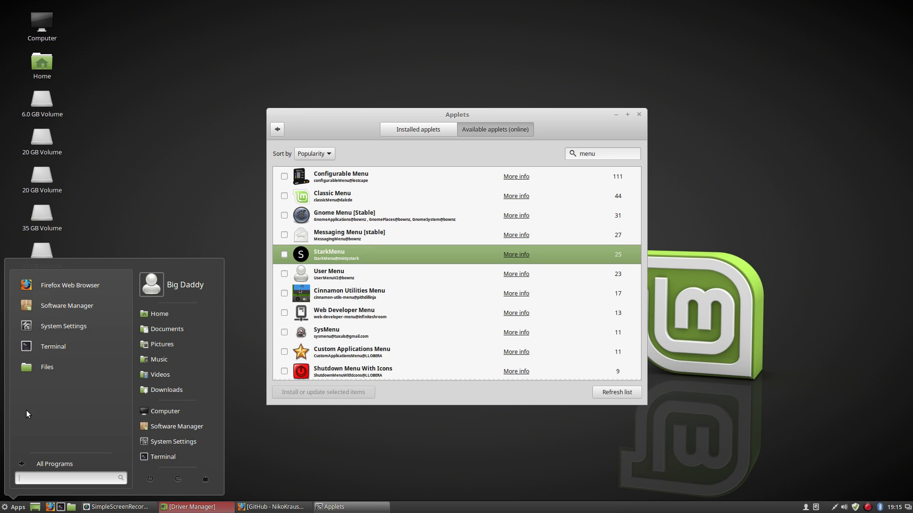
click(319, 415)
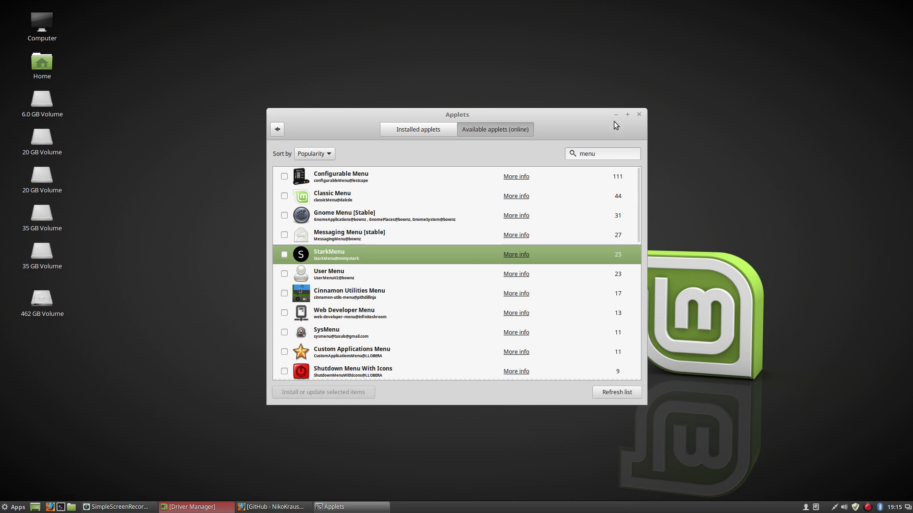